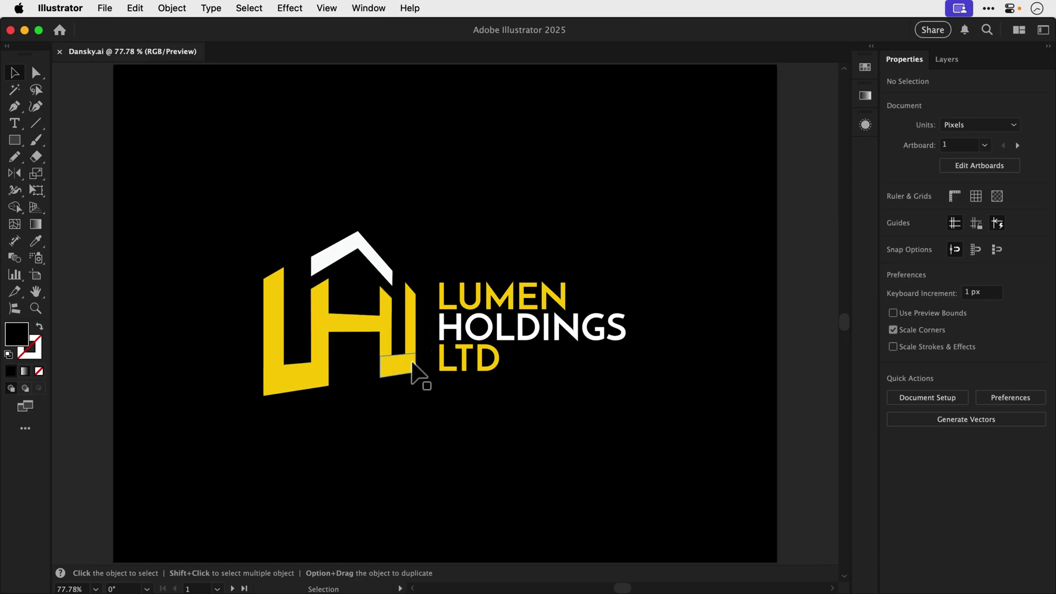
Move the yellow-and-white house logo down below the LUMEN HOLDINGS LTD text.
left_click(361, 321)
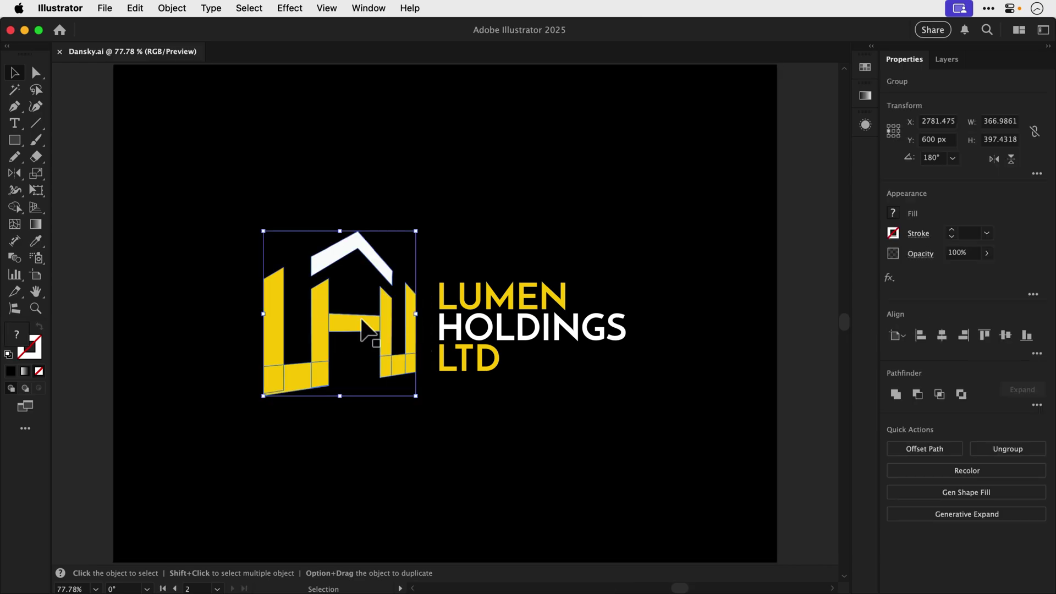
left_click_drag(361, 320, 361, 463)
left_click(365, 471)
Draw a five-anchor stepped path with the Pen tool in the cleared space.
key("p")
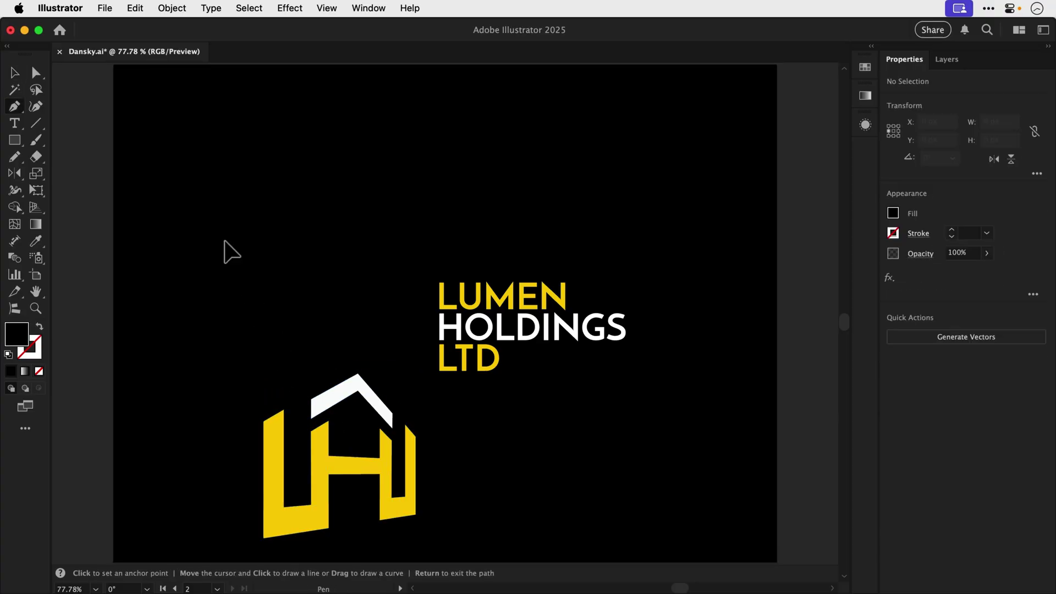
left_click(224, 240)
left_click(224, 300)
left_click(288, 300)
left_click(287, 270)
left_click(335, 270)
left_click(368, 254, "super")
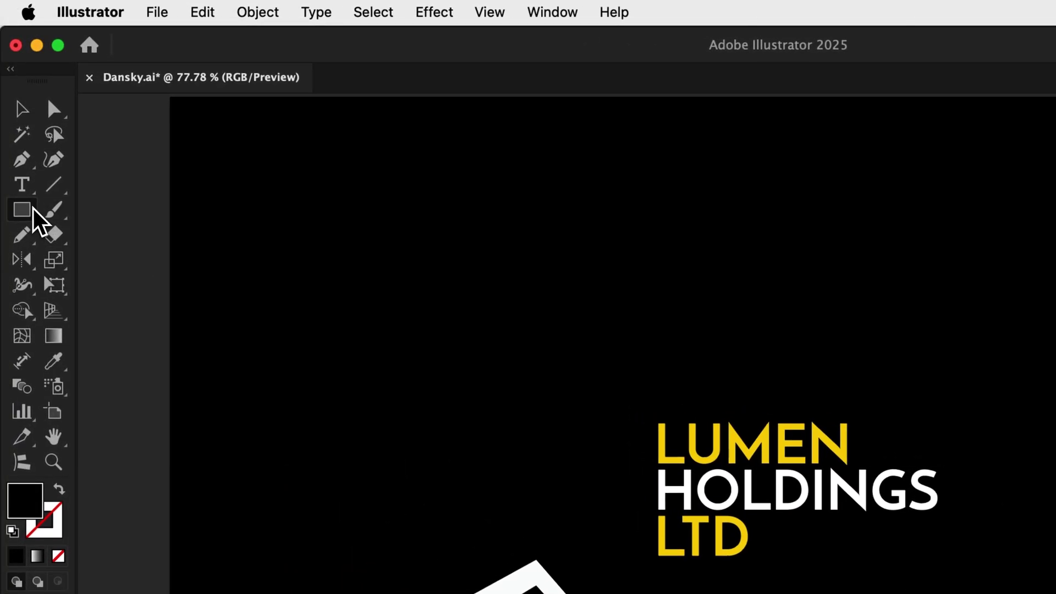
Draw a tall rectangle in the upper-left space of the artboard.
left_click(33, 208)
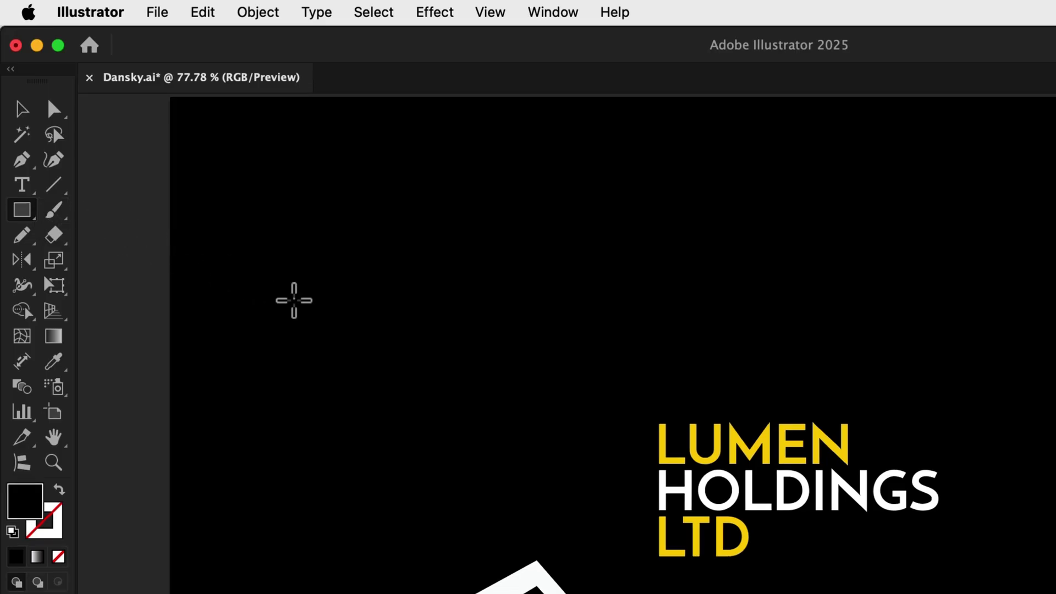
left_click_drag(294, 300, 402, 463)
key("v")
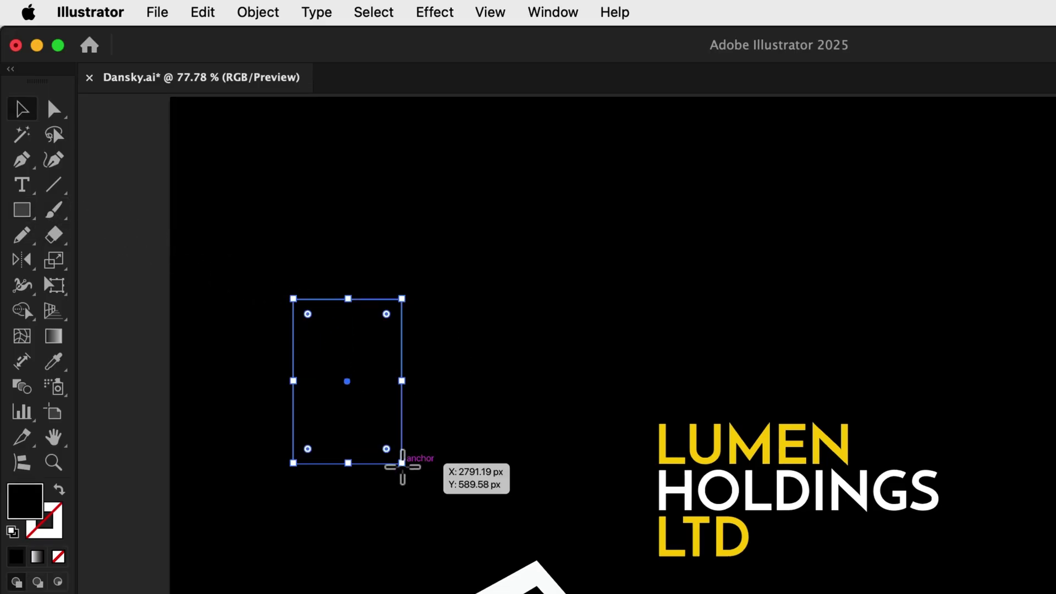
Give the rectangle no fill and a 12 pt stroke sampled from the logo's yellow.
key("shift+x")
double_click(60, 533)
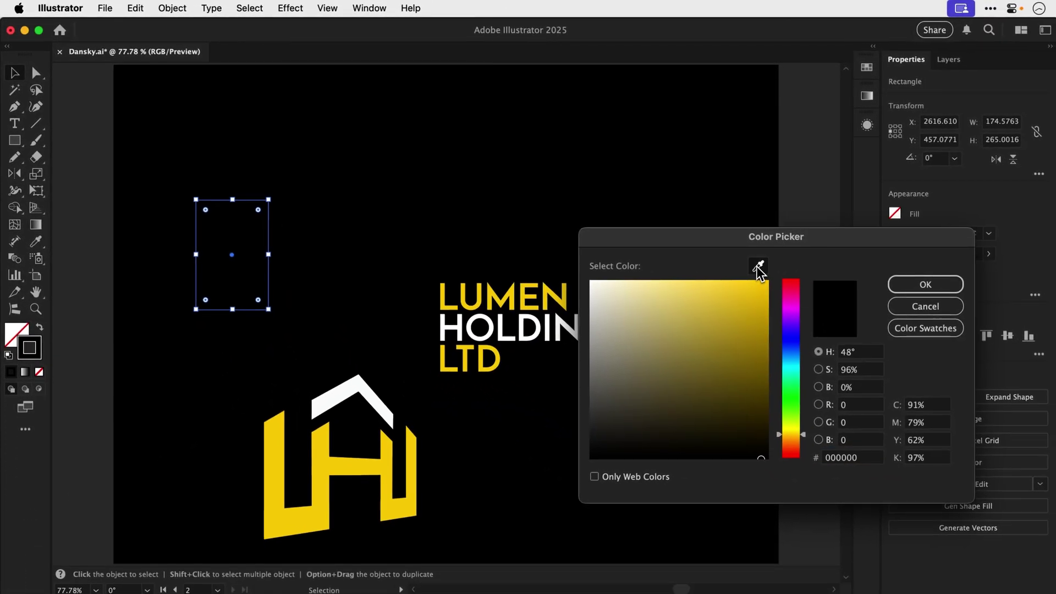
left_click(772, 270)
left_click(340, 464)
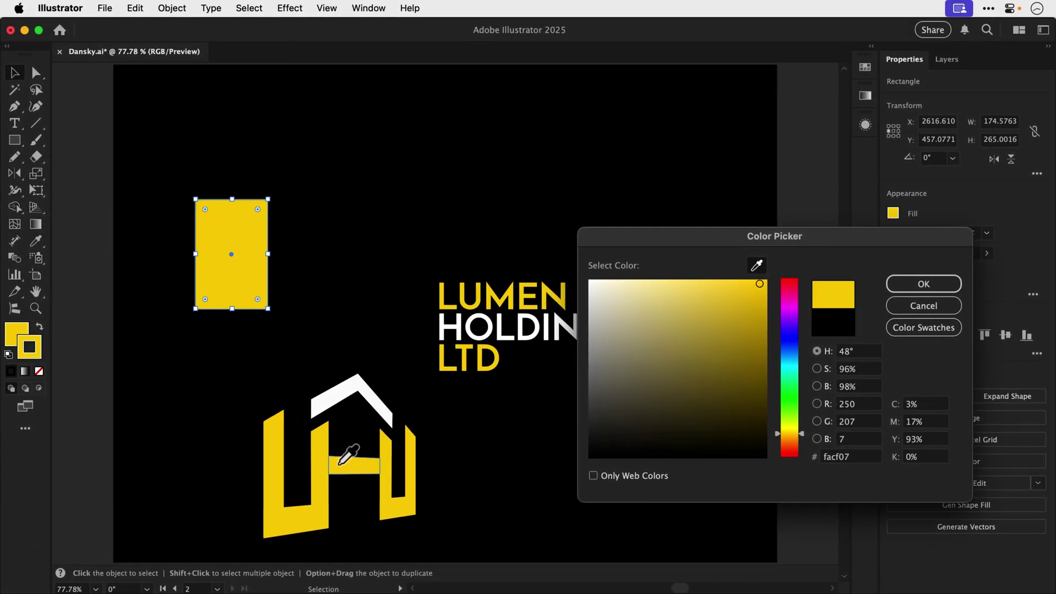
key("Return")
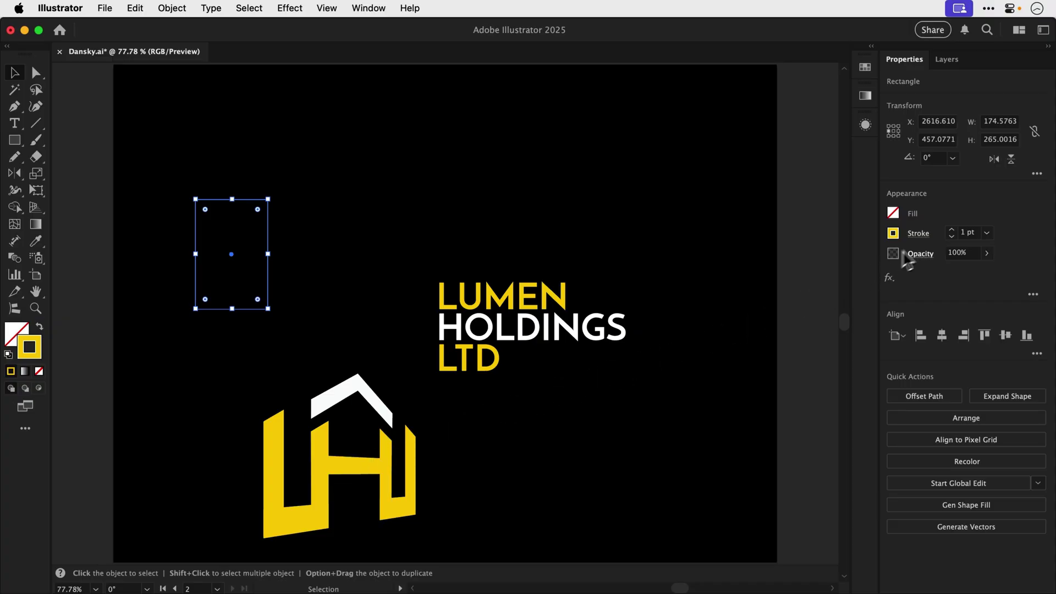
left_click(952, 230)
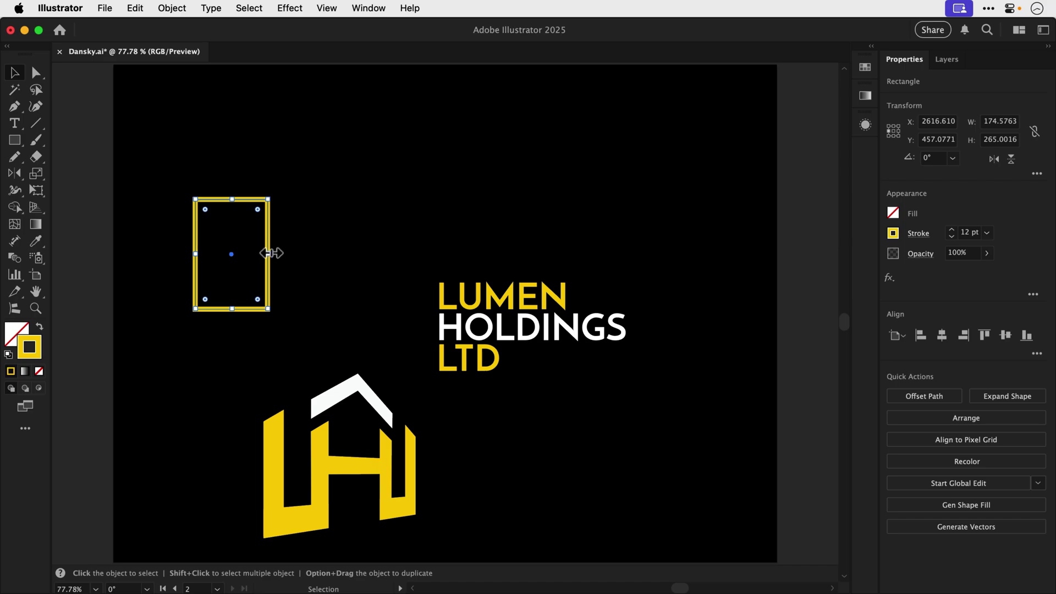
Narrow the yellow rectangle and repeat the copy into three side-by-side boxes.
left_click_drag(269, 254, 316, 248)
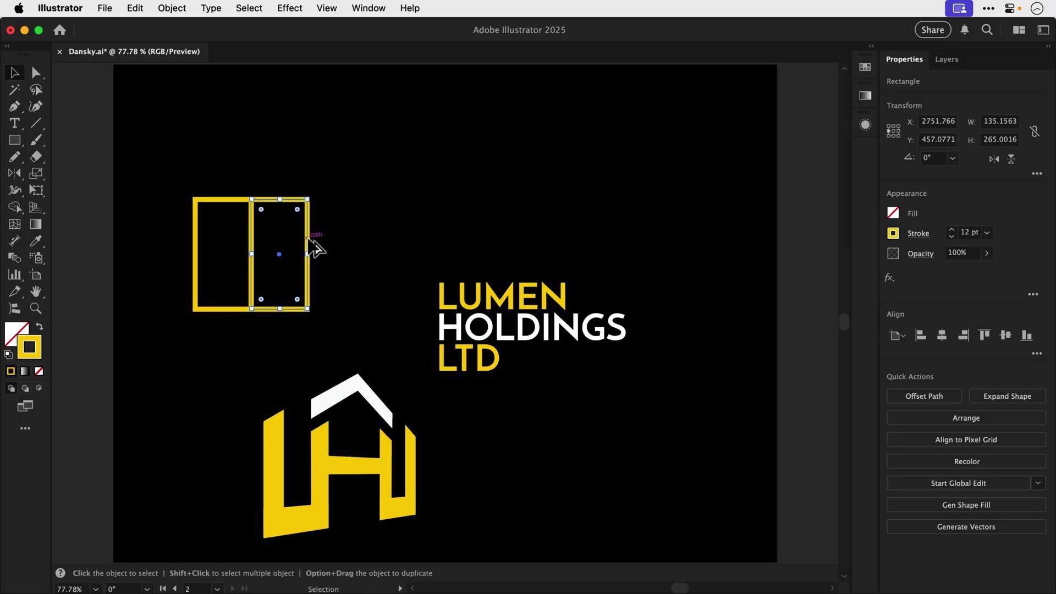
key("super+d")
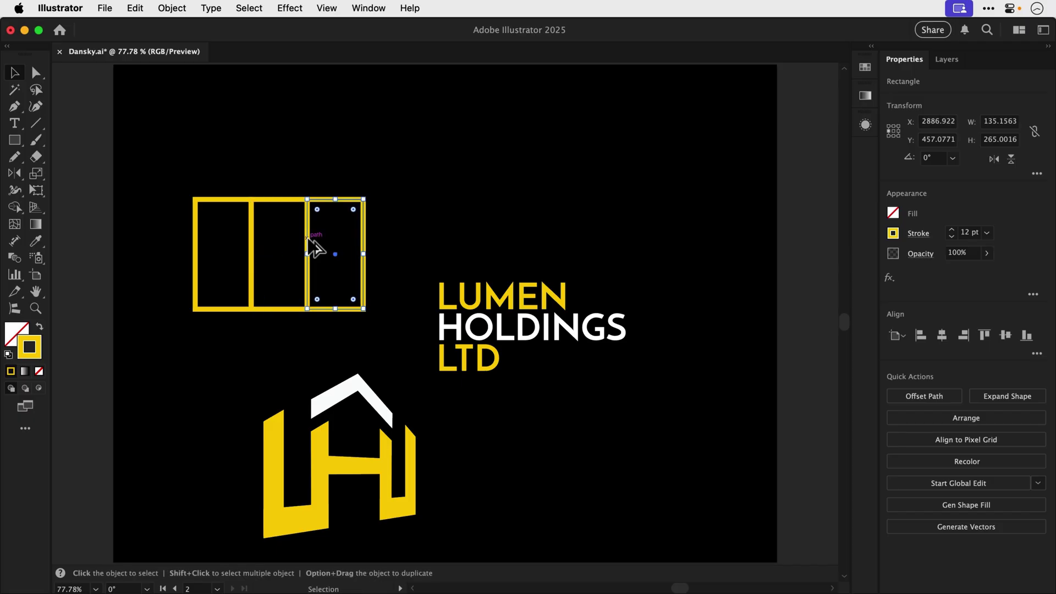
key("a")
left_click(222, 199)
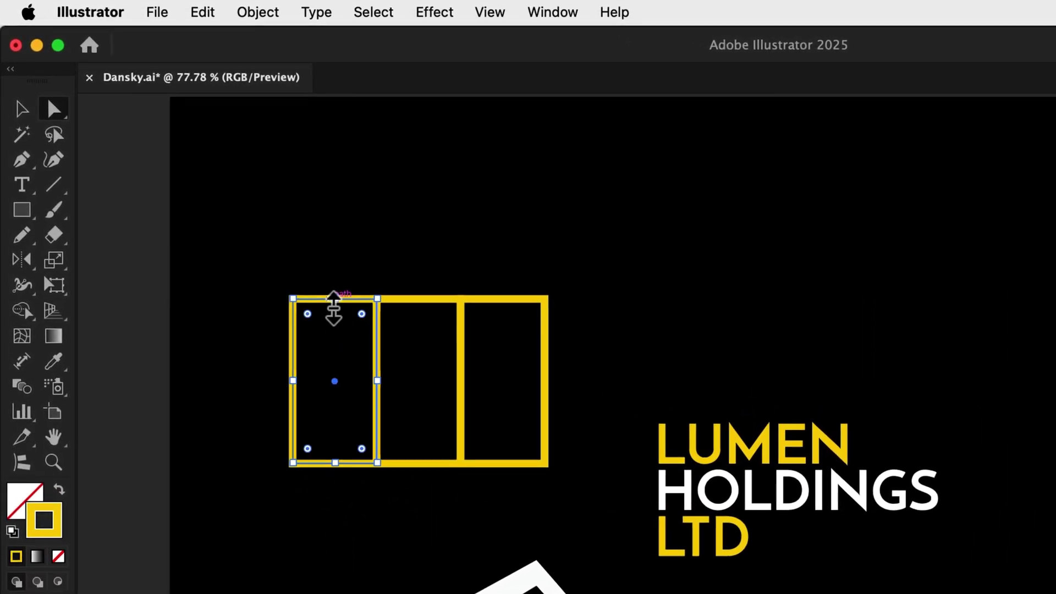
Delete the three top edges and the middle bottom edge, leaving two open U shapes.
left_click(334, 300)
key("Delete")
left_click(417, 300)
key("Delete")
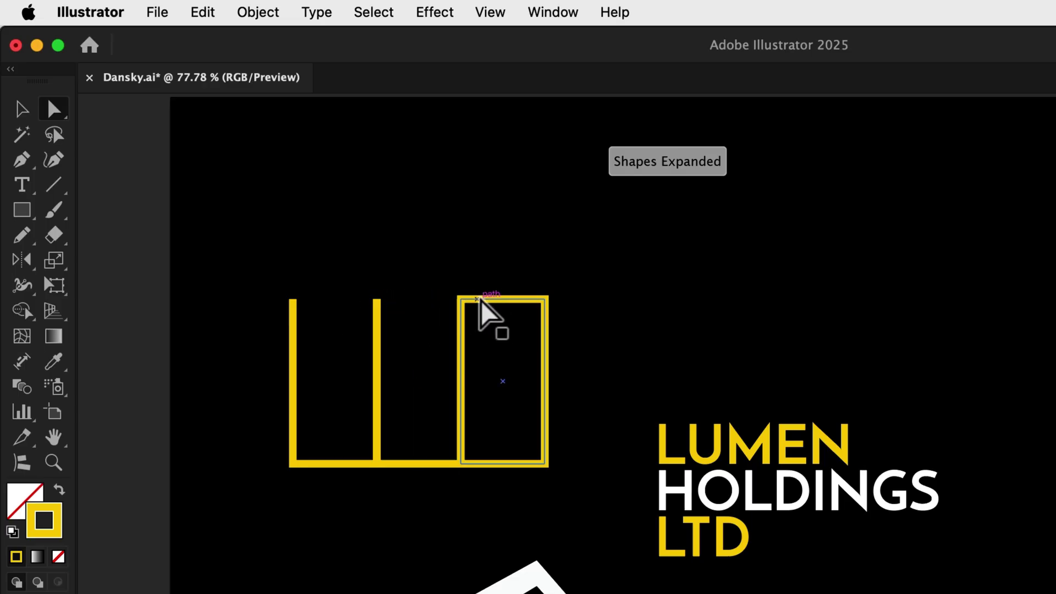
left_click(495, 300)
key("Delete")
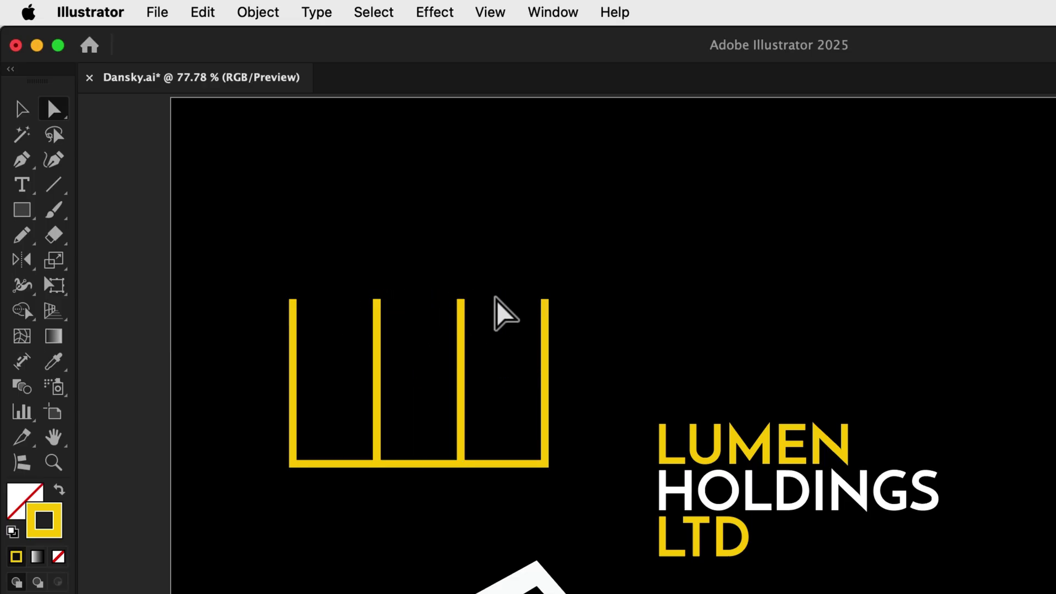
left_click(413, 463)
key("Delete")
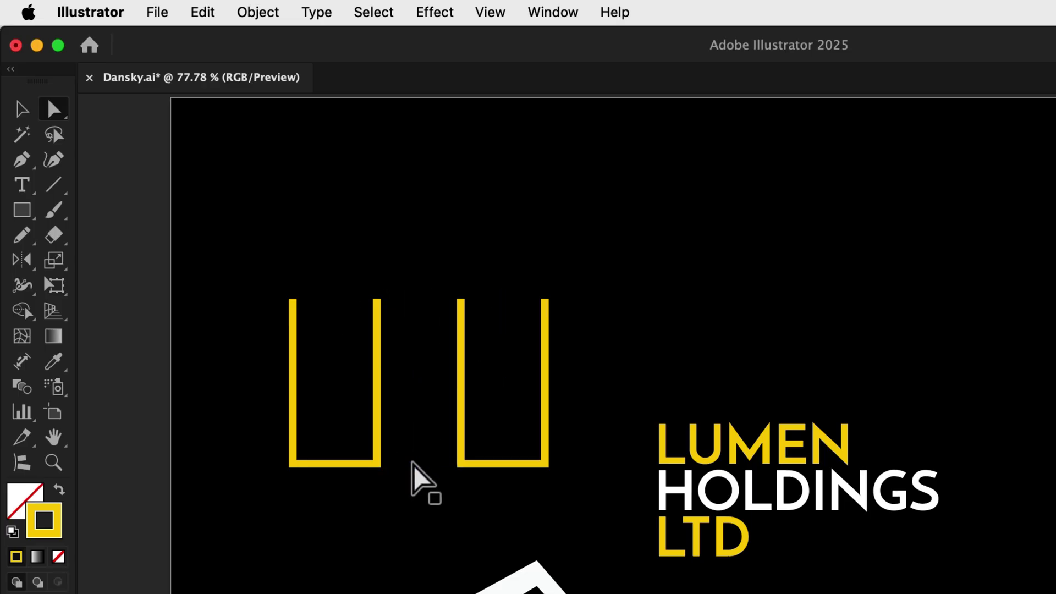
Draw a horizontal crossbar between the two U shapes with the Pen tool.
key("p")
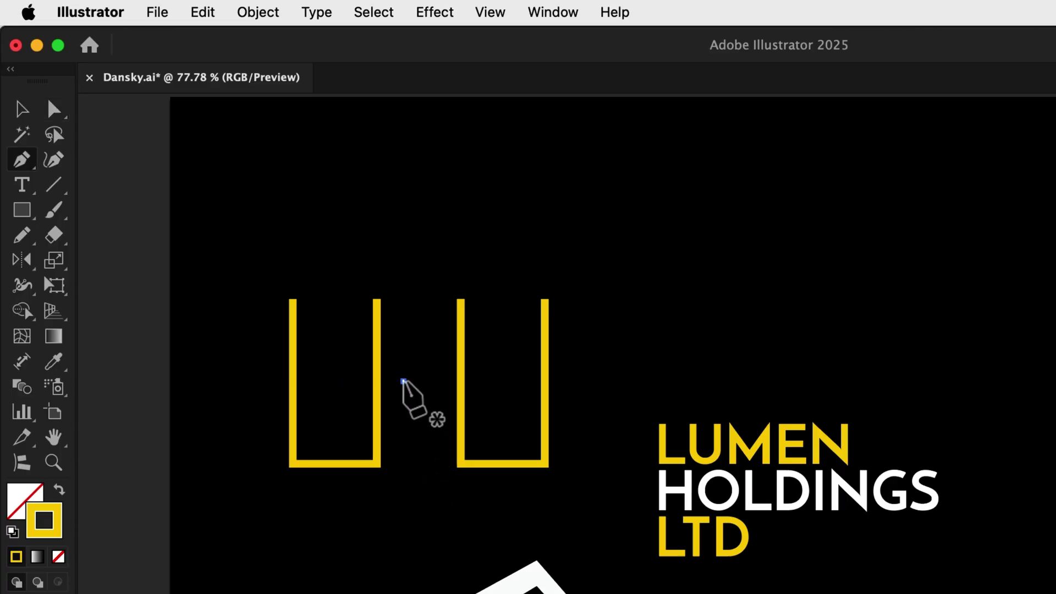
left_click_drag(403, 381, 378, 381)
left_click(448, 381)
key("a")
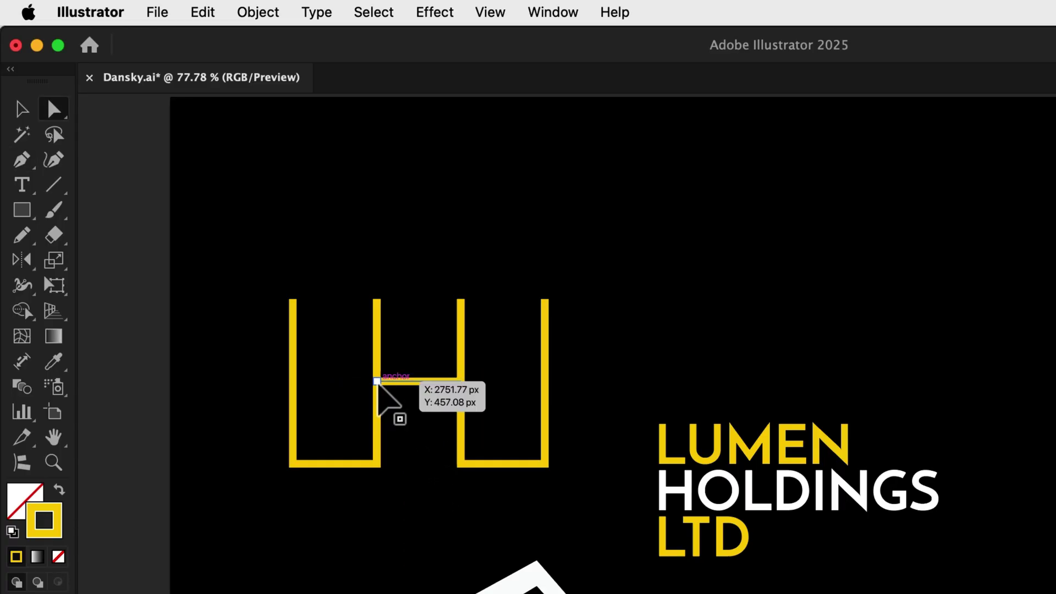
Select both U shapes and the bar and thicken their strokes to 47 pt.
key("v")
left_click_drag(255, 268, 586, 485)
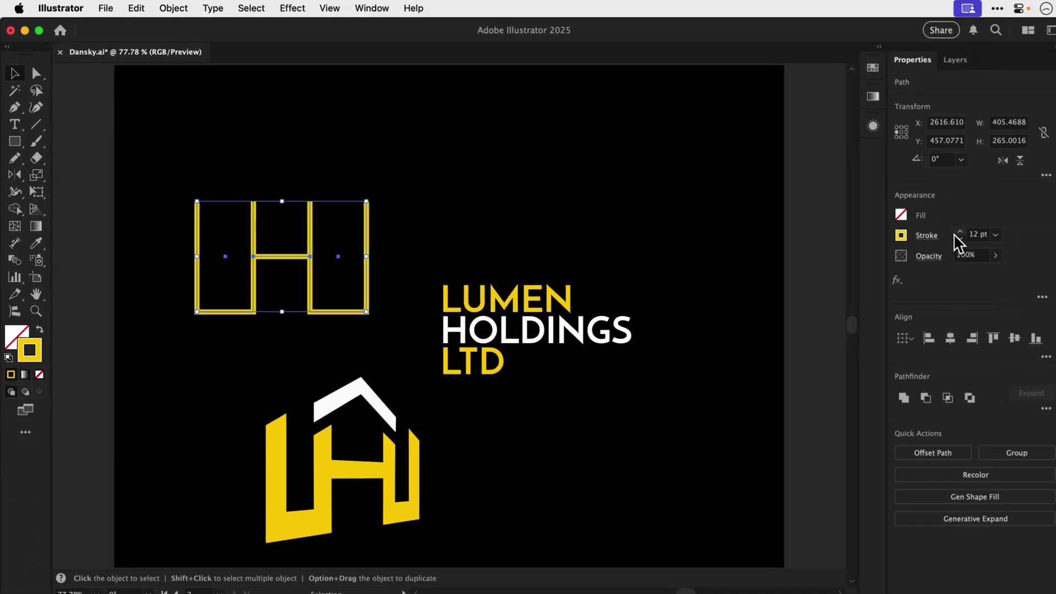
left_click(952, 230)
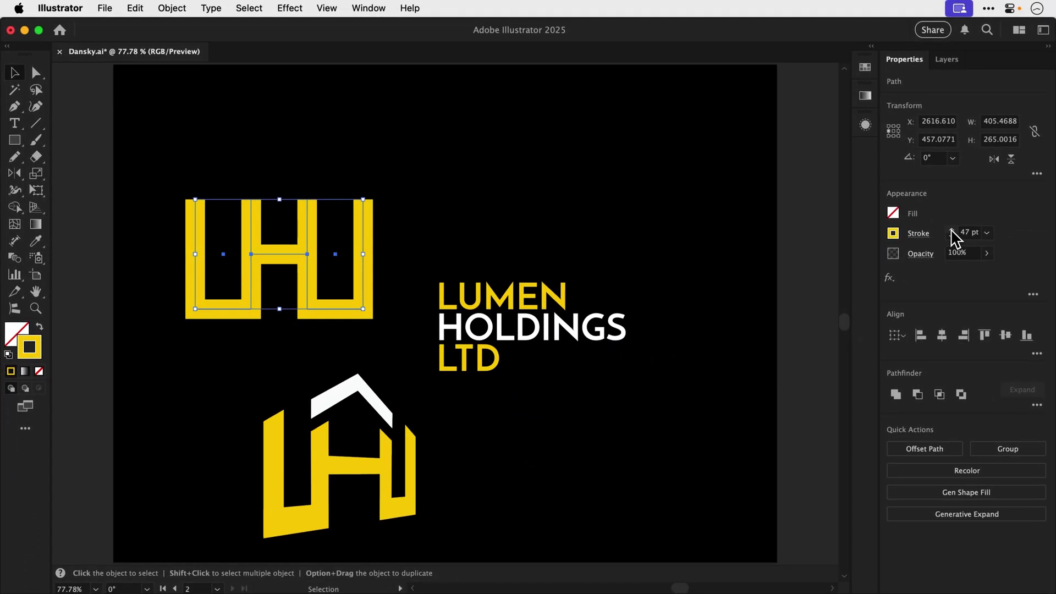
left_click(244, 146)
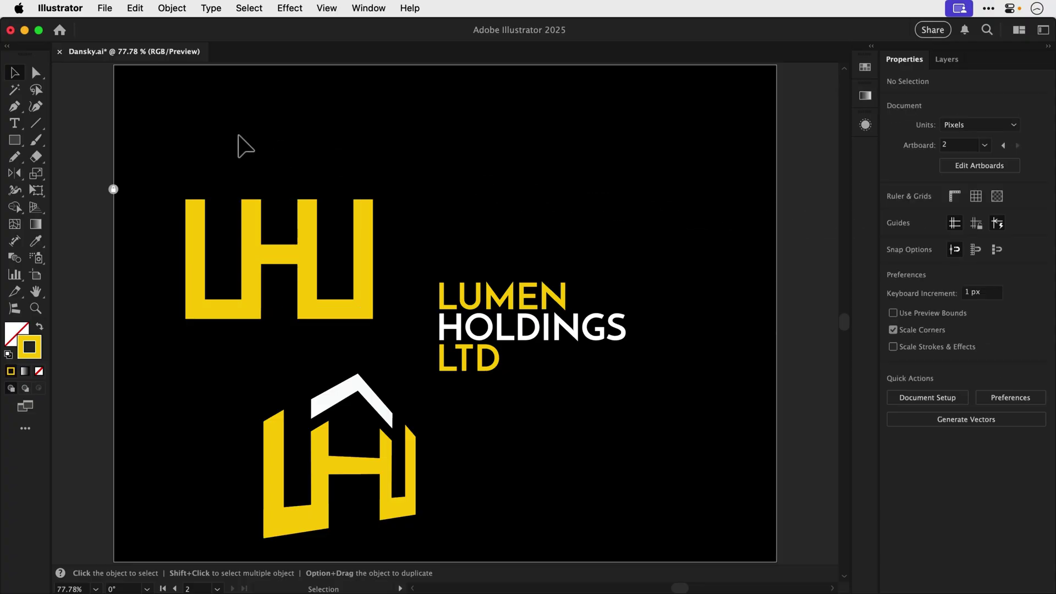
Draw a square above the mark, rotate it 45° and delete its bottom corner into a chevron.
left_click(15, 141)
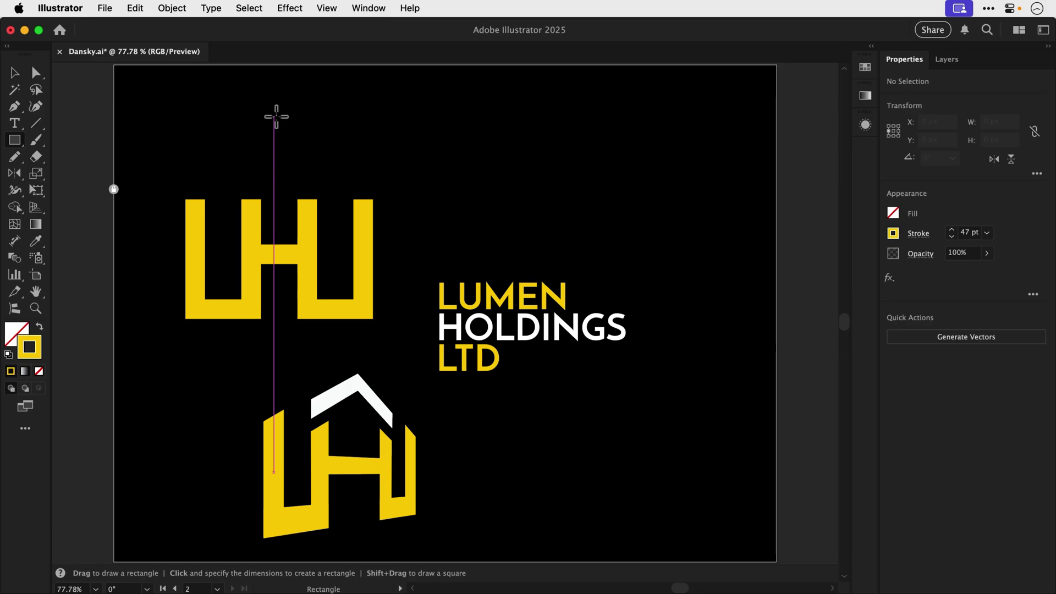
mouse_move(277, 116)
left_mouse_down()
mouse_move(330, 160)
mouse_move(307, 135)
mouse_move(323, 169)
mouse_move(297, 135)
mouse_move(306, 145)
mouse_move(283, 157)
left_mouse_up()
key("v")
key("a")
left_click(281, 159)
key("Delete")
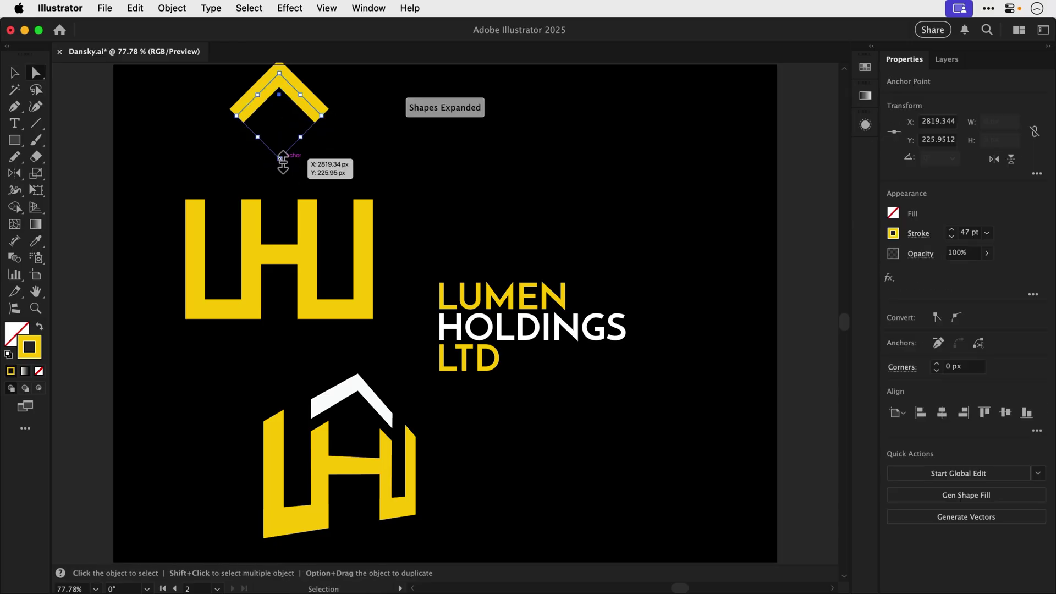
left_click(282, 165)
Move the chevron down onto the yellow mark and set its stroke to white (ffffff).
key("v")
left_click_drag(308, 116, 314, 187)
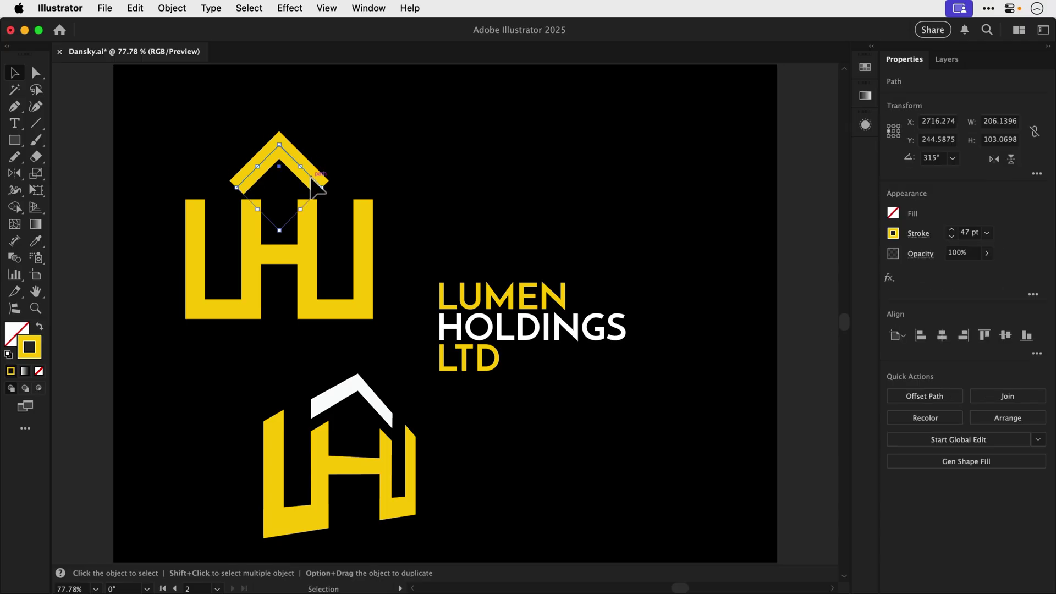
double_click(40, 356)
type("ffffff")
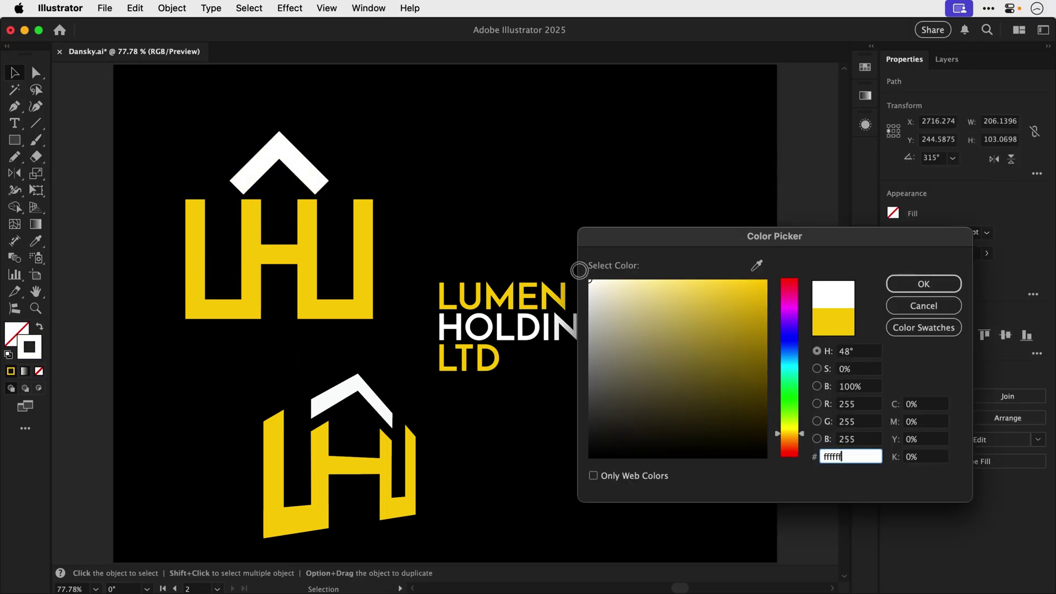
key("Return")
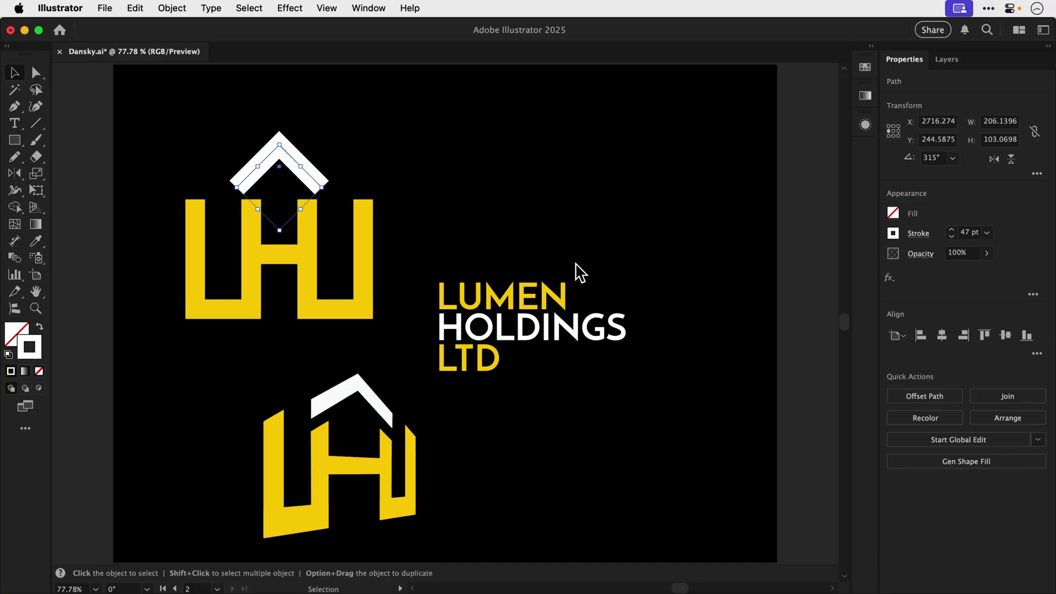
Shrink the white chevron to about 154 by 83 px.
left_click(388, 136)
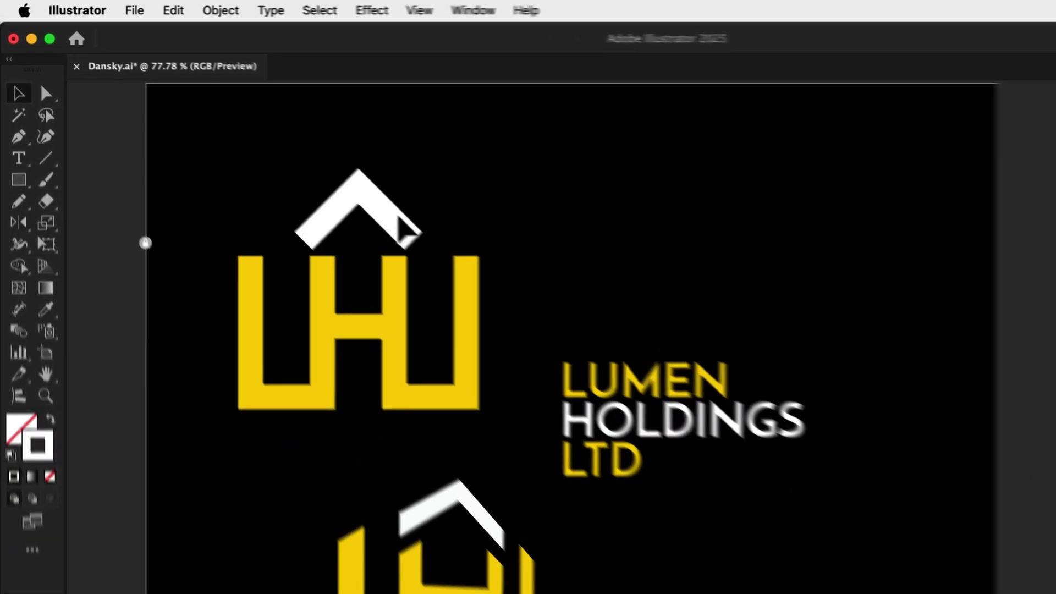
left_click(303, 165)
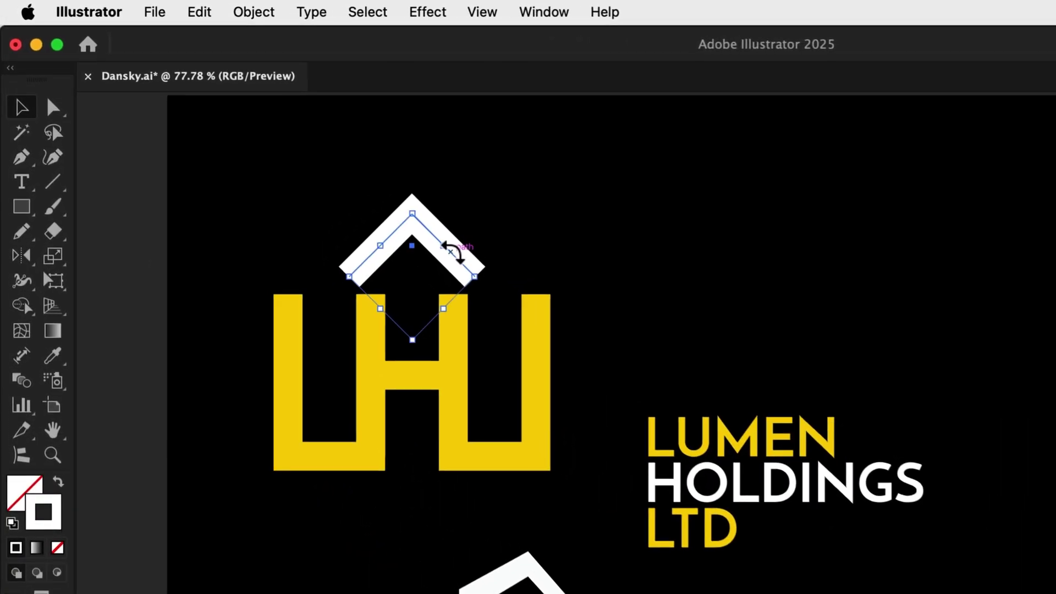
left_click_drag(302, 165, 280, 219)
mouse_move(421, 329)
left_mouse_down()
mouse_move(420, 343)
mouse_move(417, 316)
mouse_move(415, 337)
left_mouse_up()
left_click(415, 337)
Raise the chevron's ends to flatten it and switch to Outline view.
key("a")
left_click(357, 281)
left_click_drag(480, 279, 477, 257)
key("super+y")
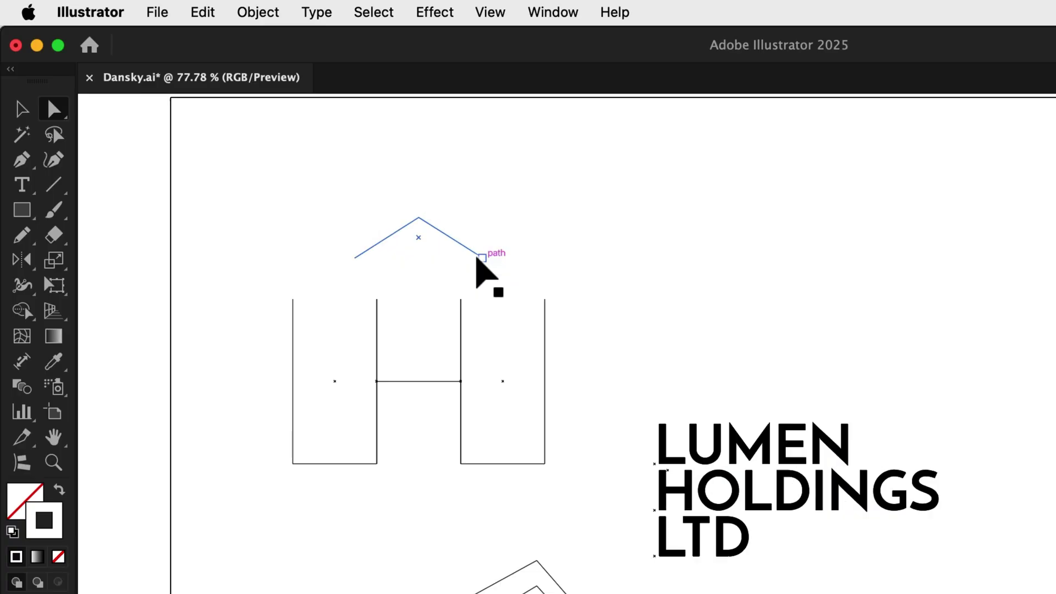
Extend both roof ends down and outward into wide eaves, then undo the last edit.
left_click_drag(355, 258, 230, 337)
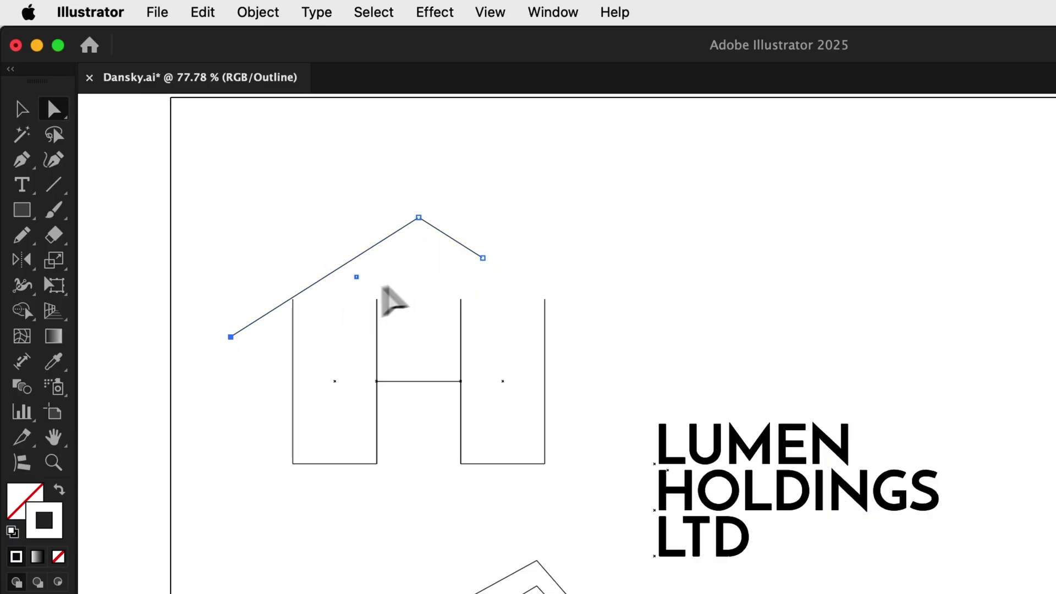
left_click_drag(483, 258, 607, 335)
key("v")
left_click(530, 245)
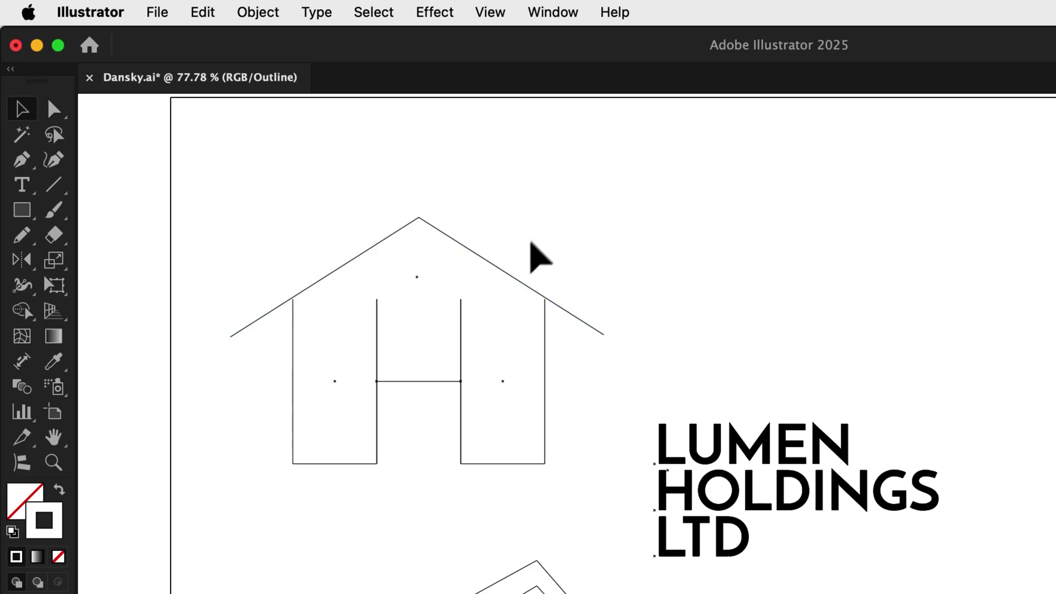
key("super+z")
key("super+z")
Raise the top corners of the two outer yellow bars.
key("a")
left_click(300, 301)
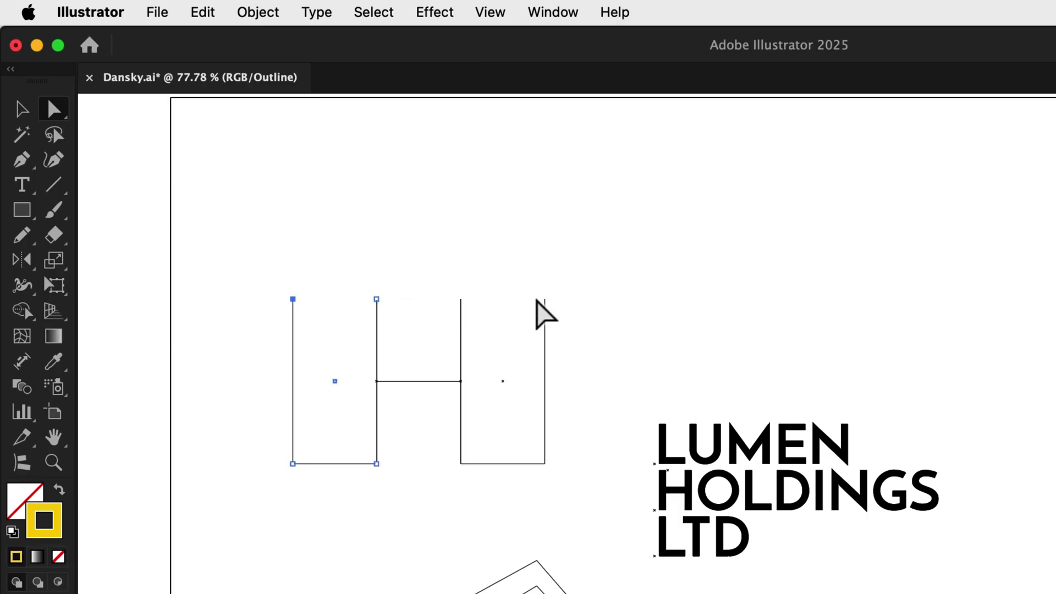
left_click(544, 299, "shift")
left_click_drag(545, 299, 545, 209)
key("v")
left_click(583, 313)
Restore the wide roof line, return to Preview, and move the roof down onto the mark.
key("super+shift+z")
key("super+shift+z")
key("super+y")
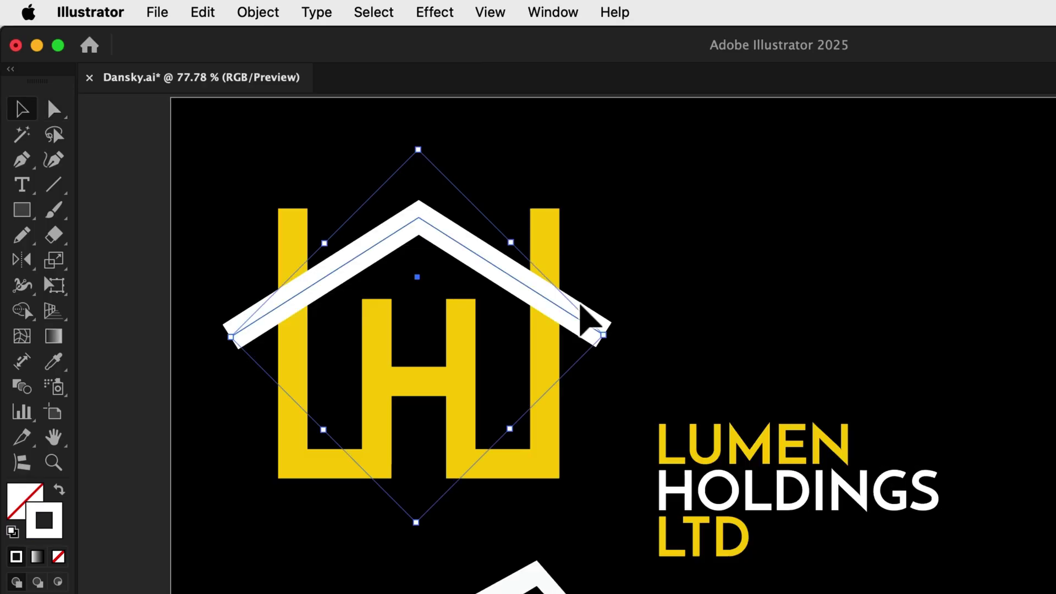
left_click_drag(578, 306, 557, 336)
Extend the H's two inner strokes straight up to full height.
key("a")
left_click(377, 299)
left_click(460, 300, "shift")
left_click_drag(461, 302, 460, 209)
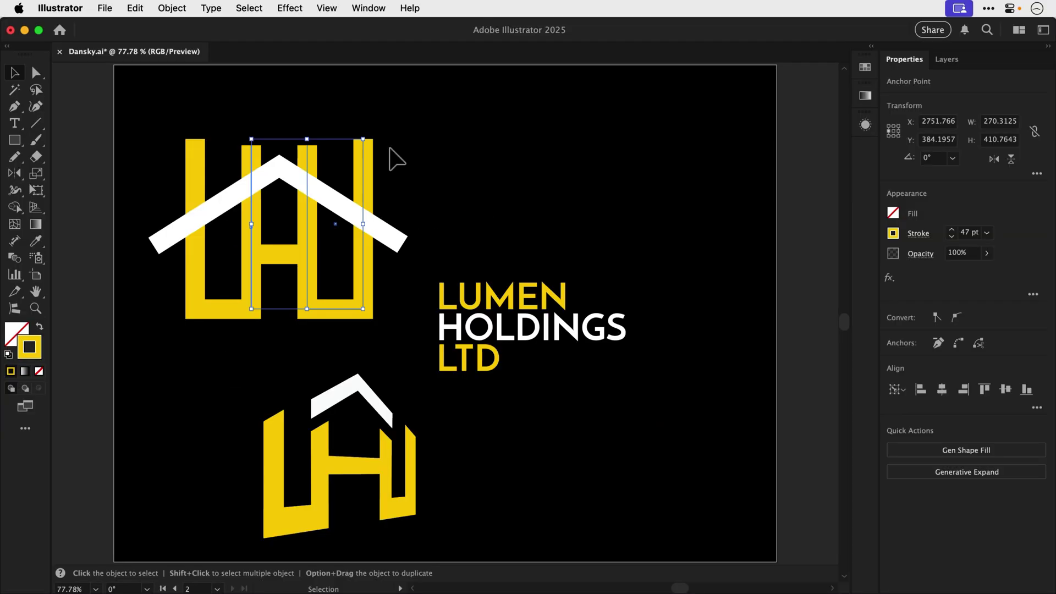
left_click(345, 208)
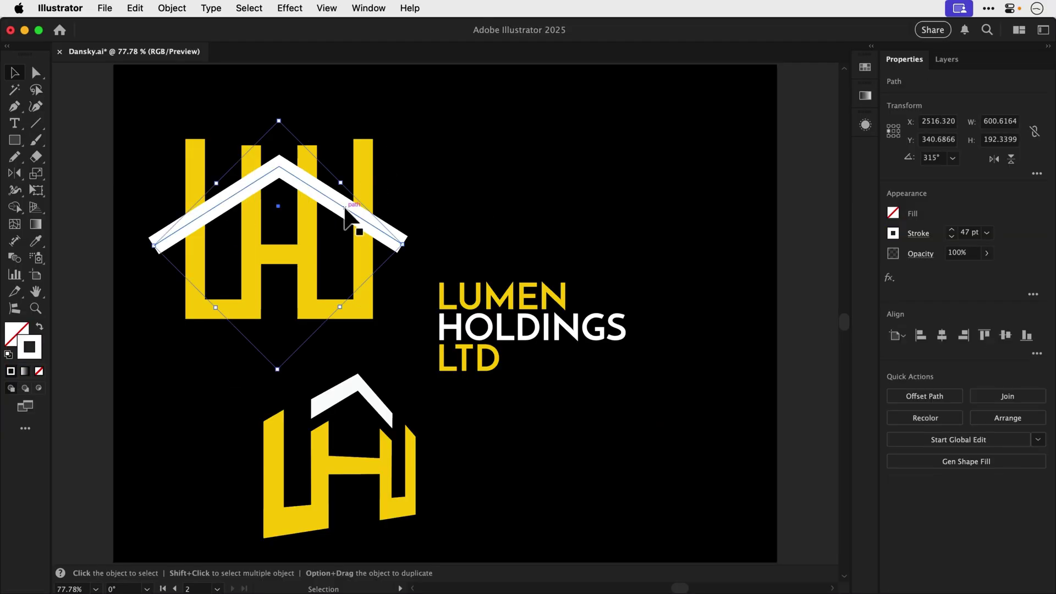
Offset the white roof line by 47 px and nudge the offset copy to the right.
left_click(172, 8)
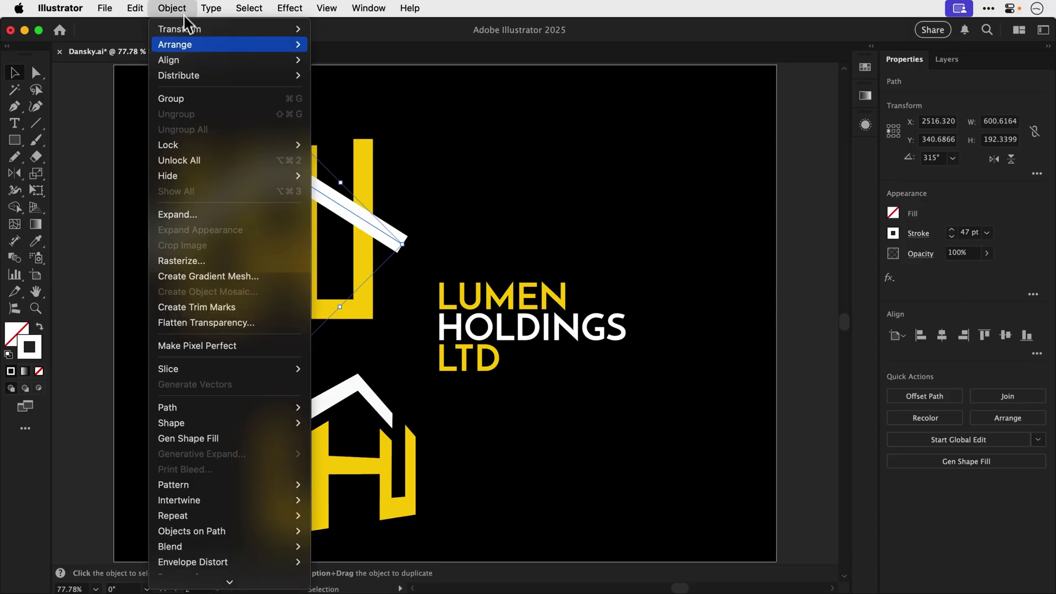
mouse_move(287, 408)
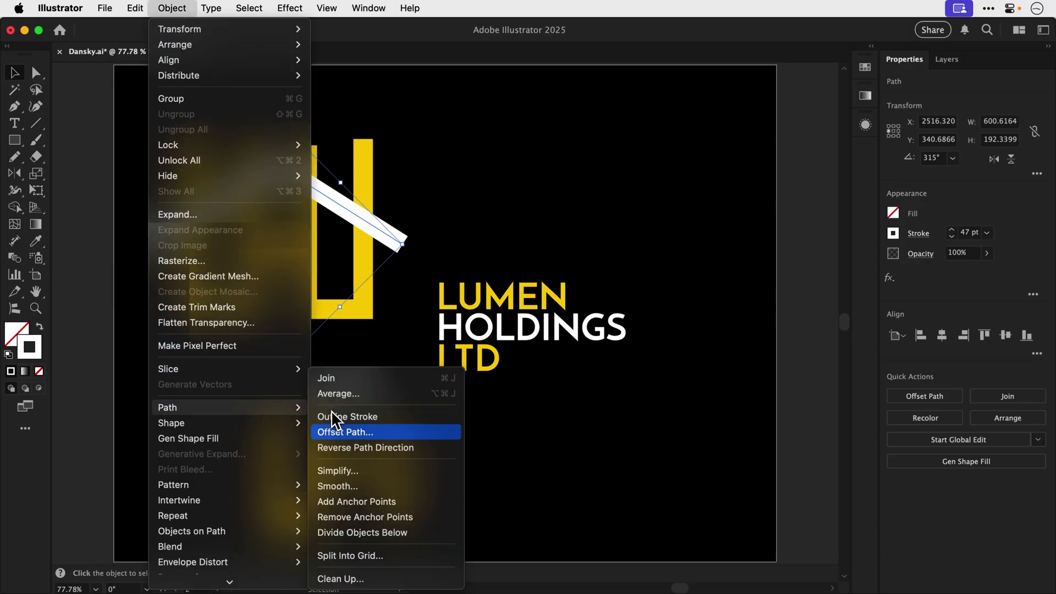
left_click(329, 432)
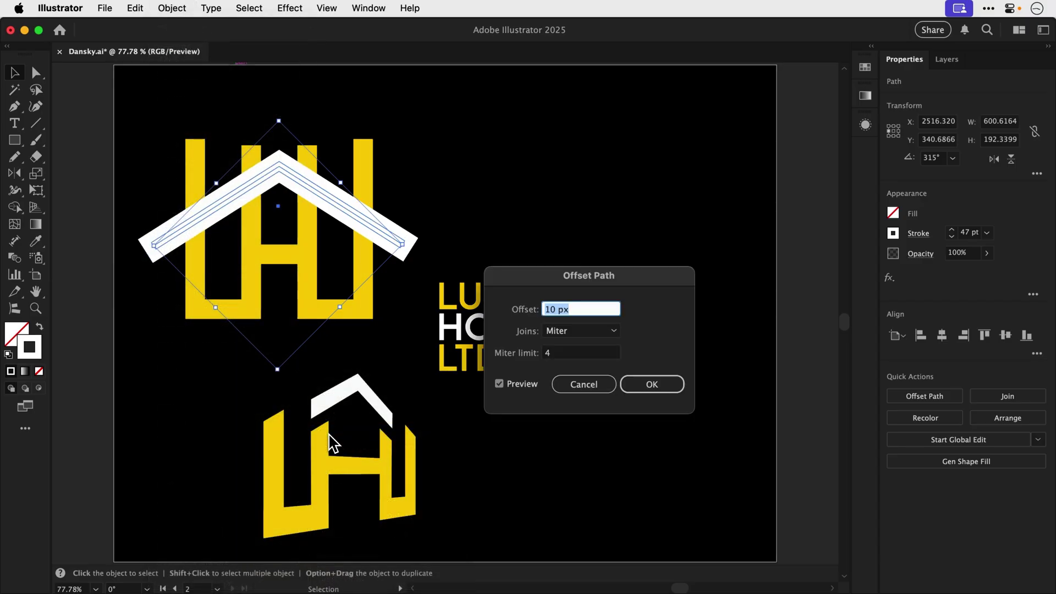
key("Tab")
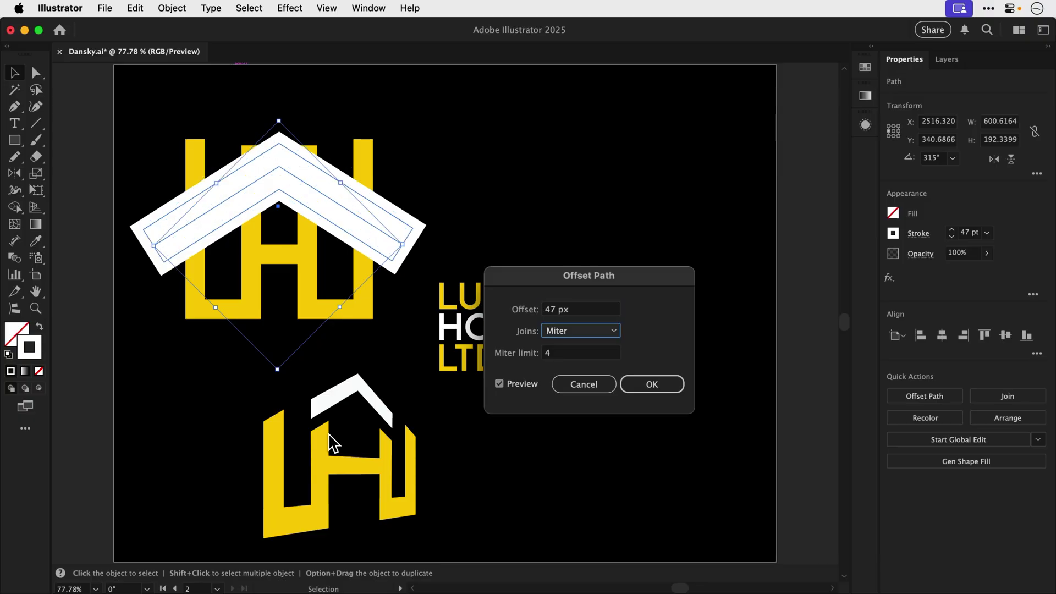
key("Return")
key("shift+Right")
key("shift+Right")
key("shift+Right")
key("shift+Right")
key("shift+Right")
key("shift+Right")
key("shift+Right")
key("shift+Right")
key("shift+Right")
key("shift+Right")
key("shift+Right")
key("shift+Right")
key("shift+Right")
key("shift+Right")
key("shift+Right")
key("shift+Right")
key("shift+Right")
key("shift+Right")
key("shift+Right")
key("shift+Right")
key("shift+Right")
key("shift+Right")
key("shift+Right")
key("shift+Right")
key("shift+Right")
key("shift+Right")
key("shift+Right")
key("shift+Right")
key("shift+Right")
key("shift+Right")
key("shift+Right")
key("shift+Right")
key("shift+Right")
key("shift+Right")
key("shift+Right")
key("shift+Right")
key("shift+Right")
key("shift+Right")
key("shift+Right")
key("shift+Right")
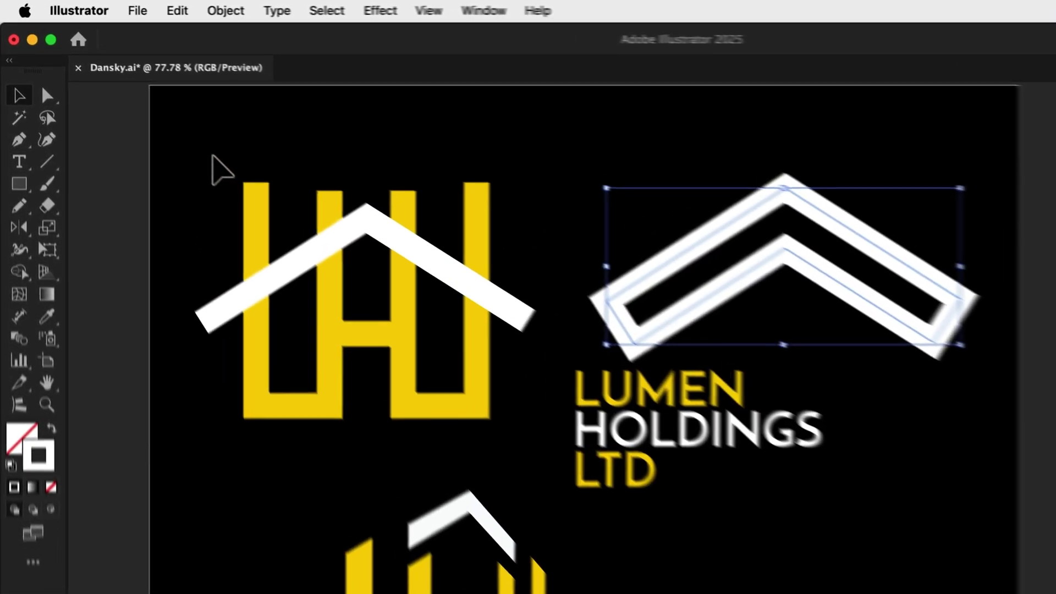
Expand the whole house mark's fill and stroke into filled shapes.
left_click_drag(158, 111, 386, 330)
left_click(258, 12)
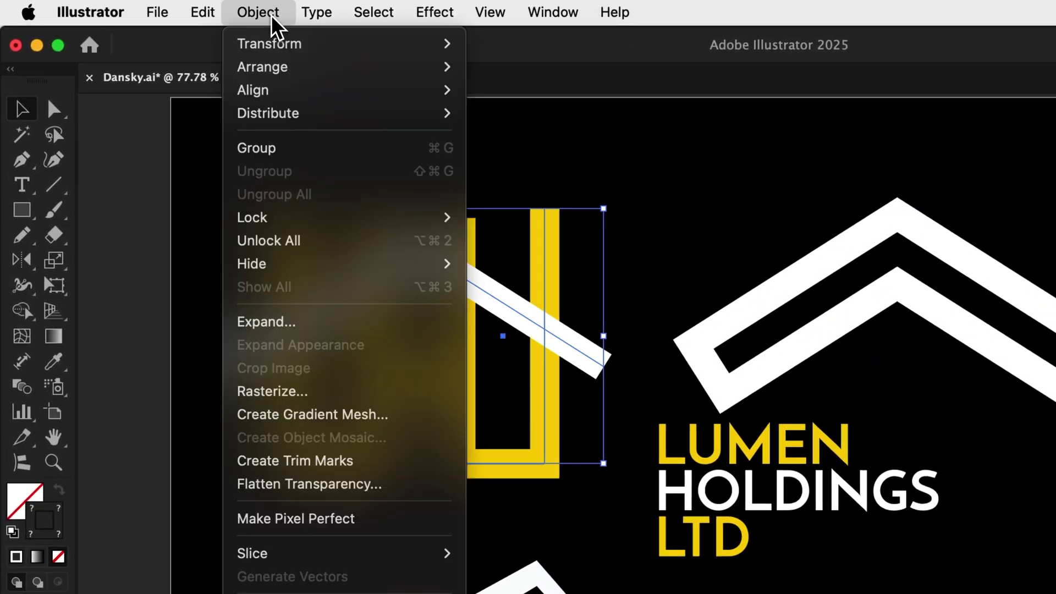
left_click(337, 332)
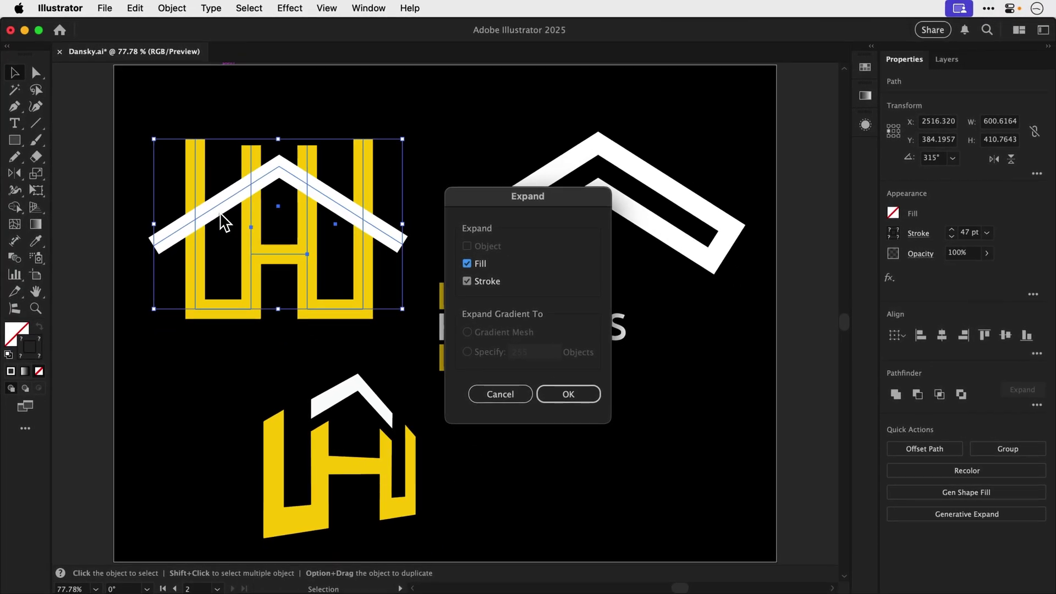
key("Return")
left_click(220, 212)
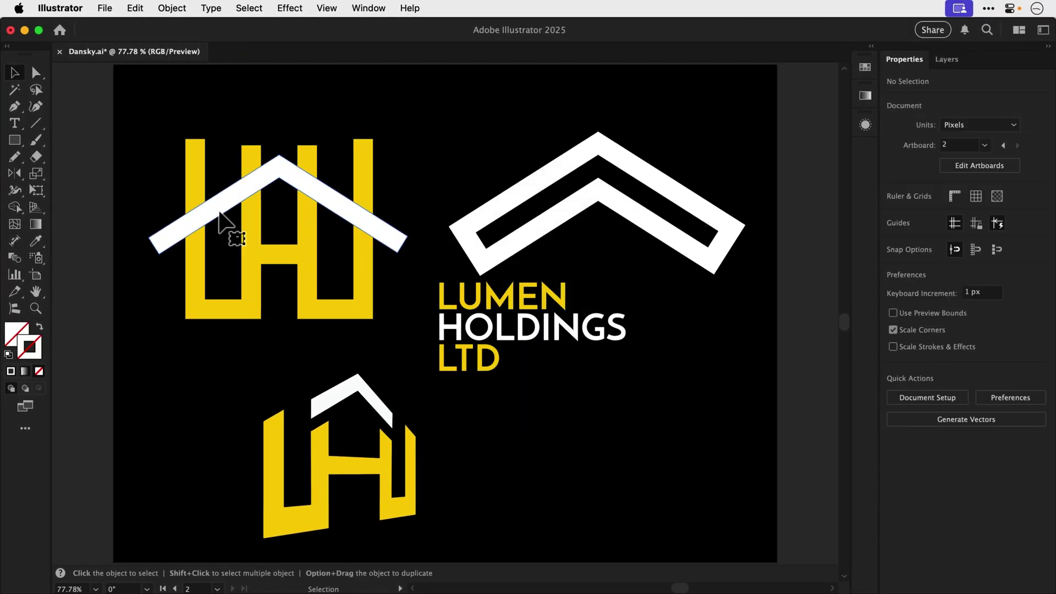
left_click(204, 263)
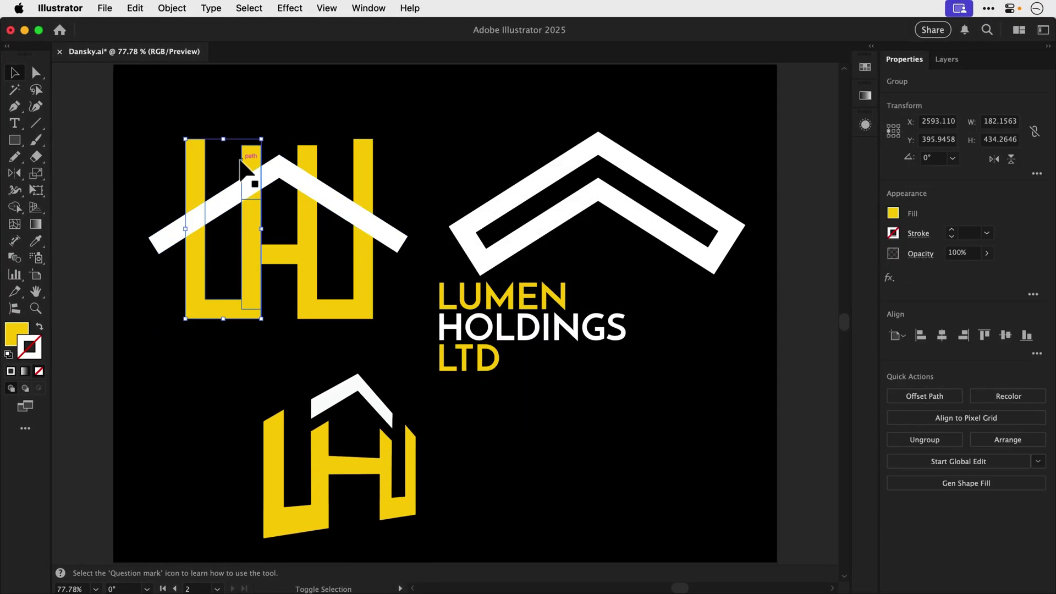
Unite the yellow letter parts into a single shape with Pathfinder.
left_click(271, 165, "shift")
left_click(301, 160, "shift")
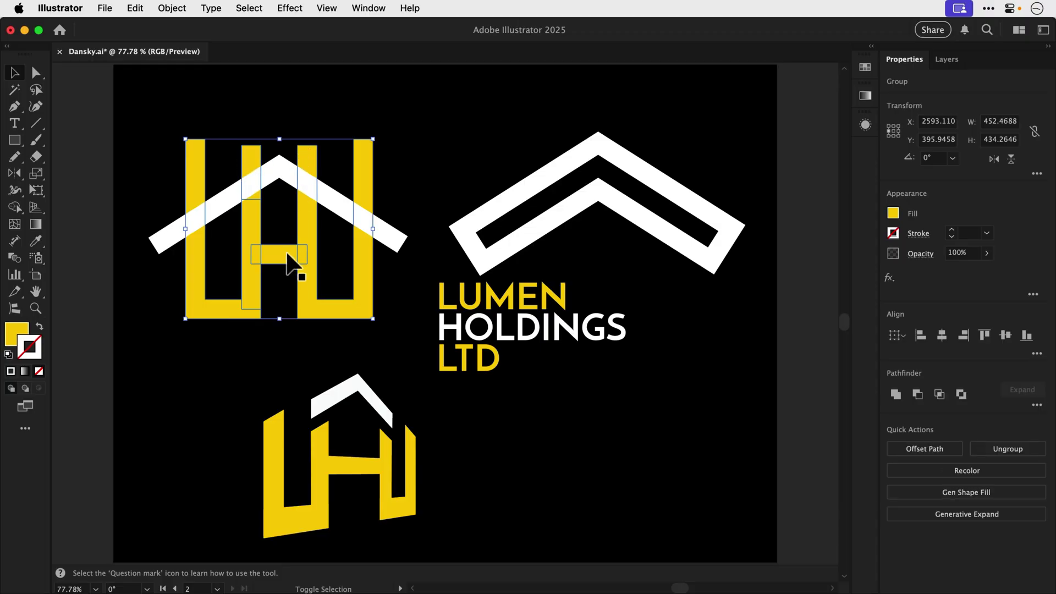
key("BackSpace")
key("super+z")
key("BackSpace")
key("super+z")
left_click(896, 394)
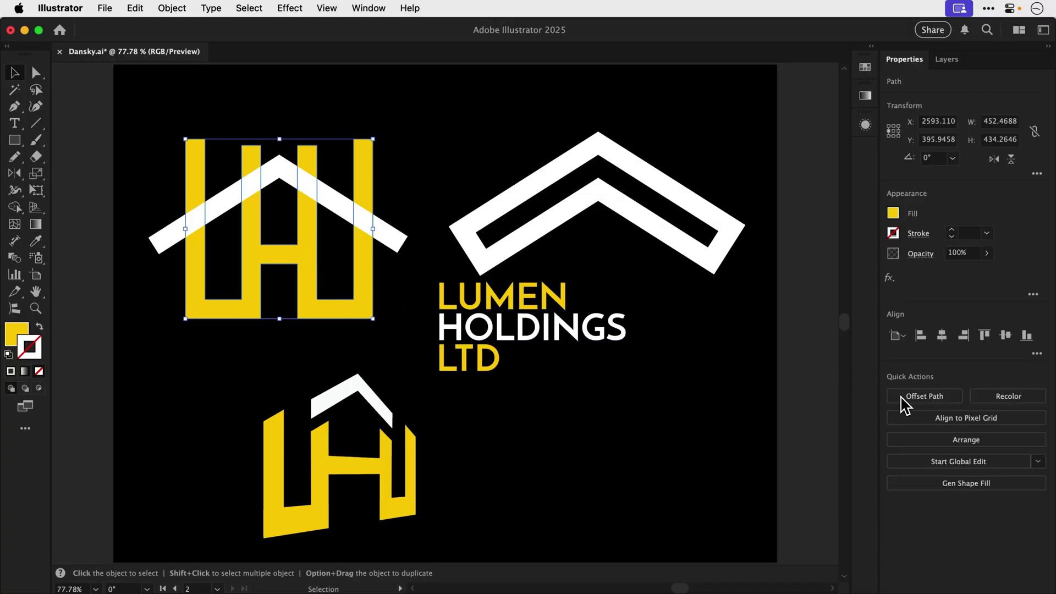
key("BackSpace")
left_click(311, 287)
key("BackSpace")
key("super+z")
key("super+z")
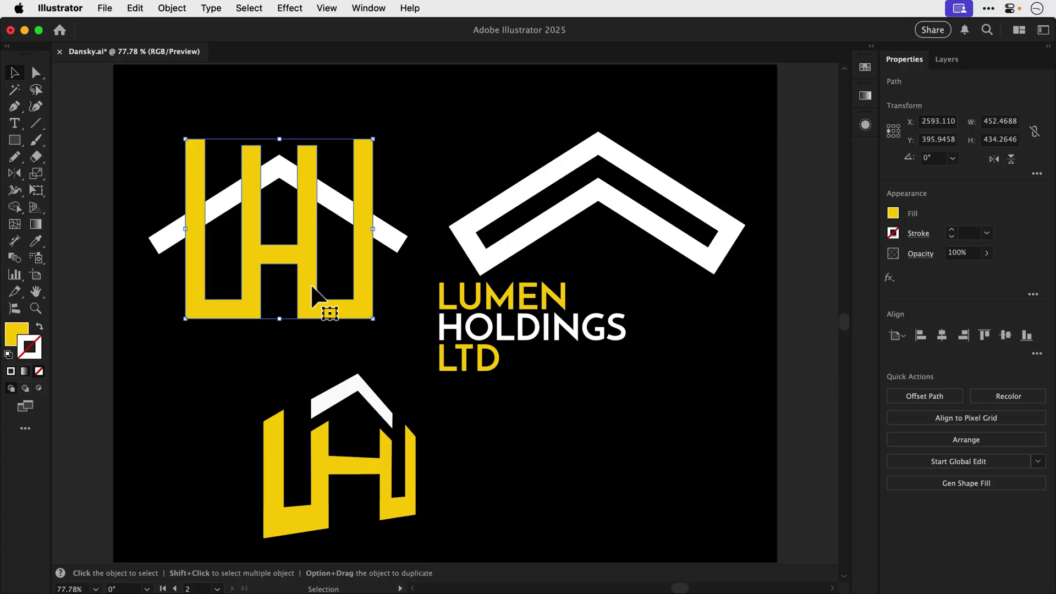
Select the yellow shape with the white roof and apply Minus Front to cut out the roof.
left_click(337, 217)
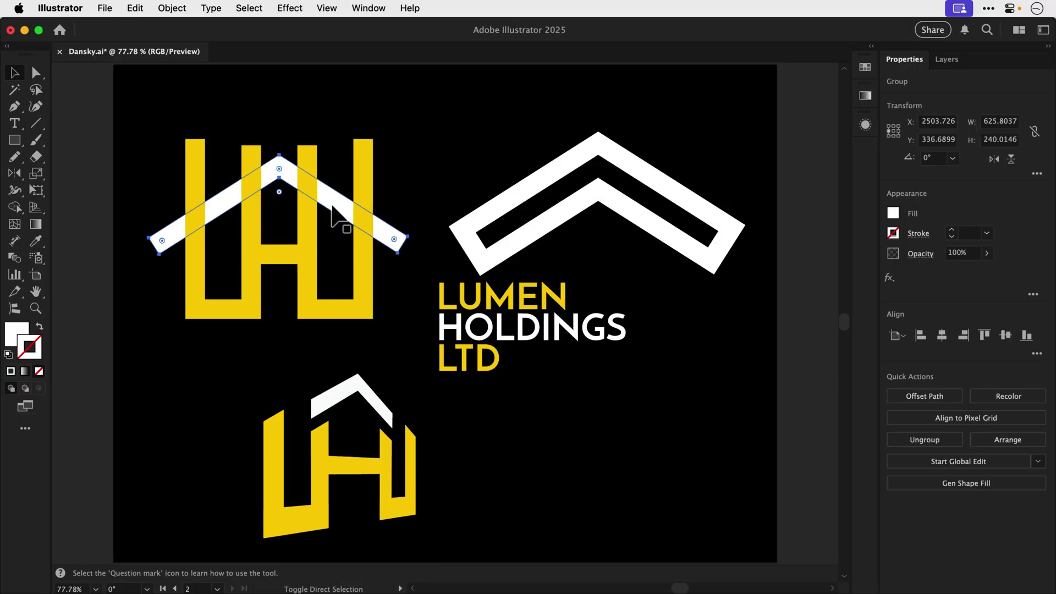
key("super+shift+a")
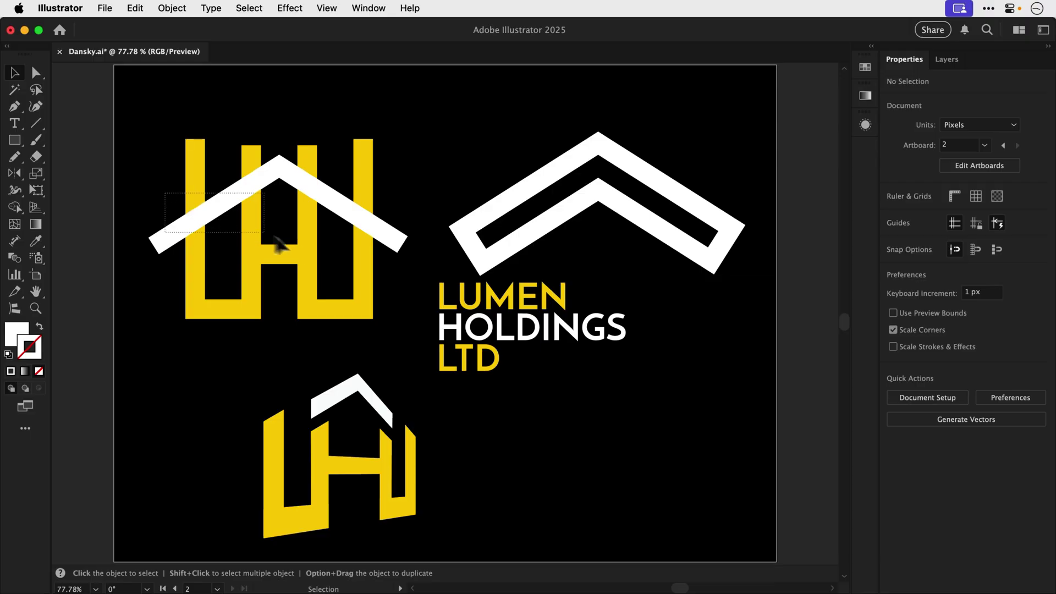
left_click_drag(378, 287, 378, 287)
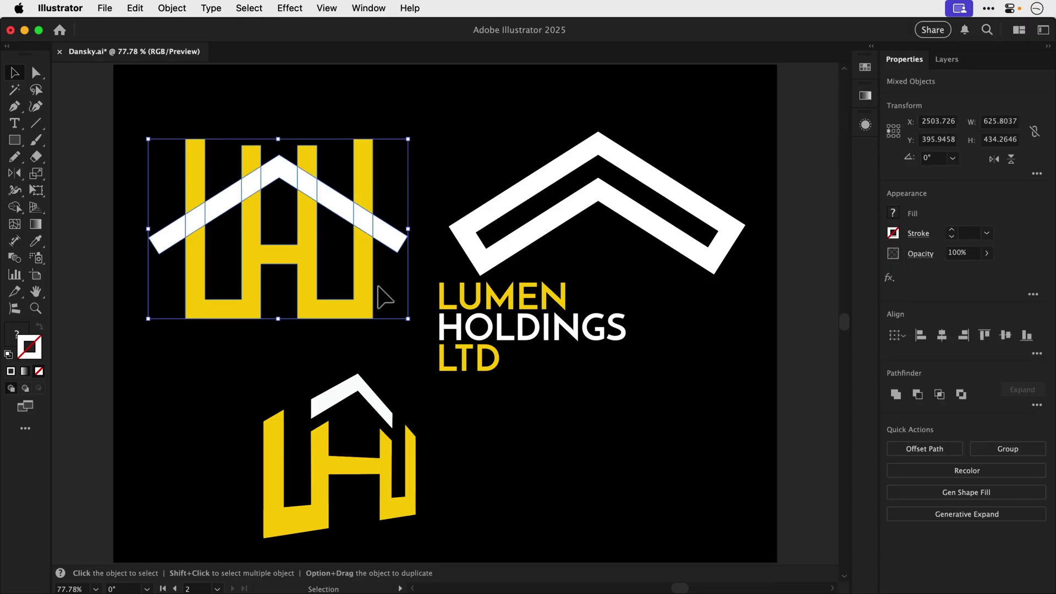
left_click(918, 395)
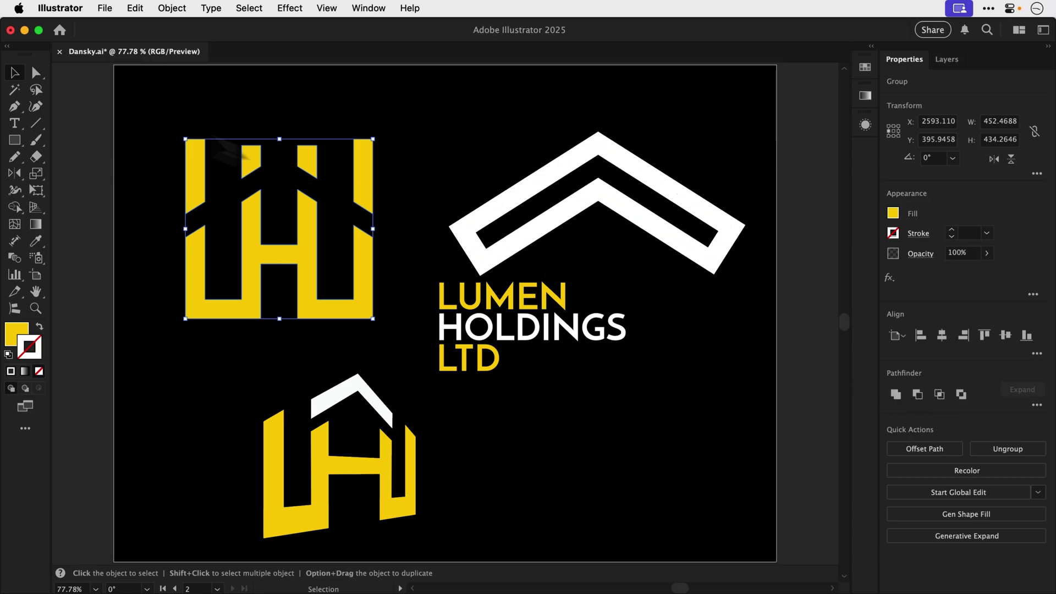
left_click(150, 117)
Delete the anchor points above the roof cut with Direct Selection.
key("a")
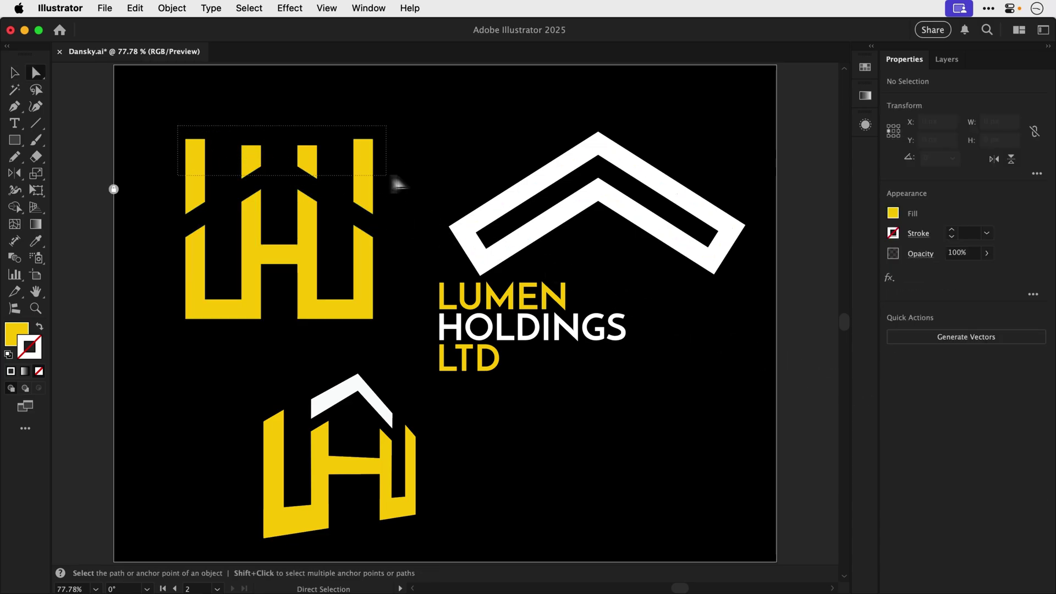
left_click_drag(402, 177, 412, 174)
key("Delete")
key("v")
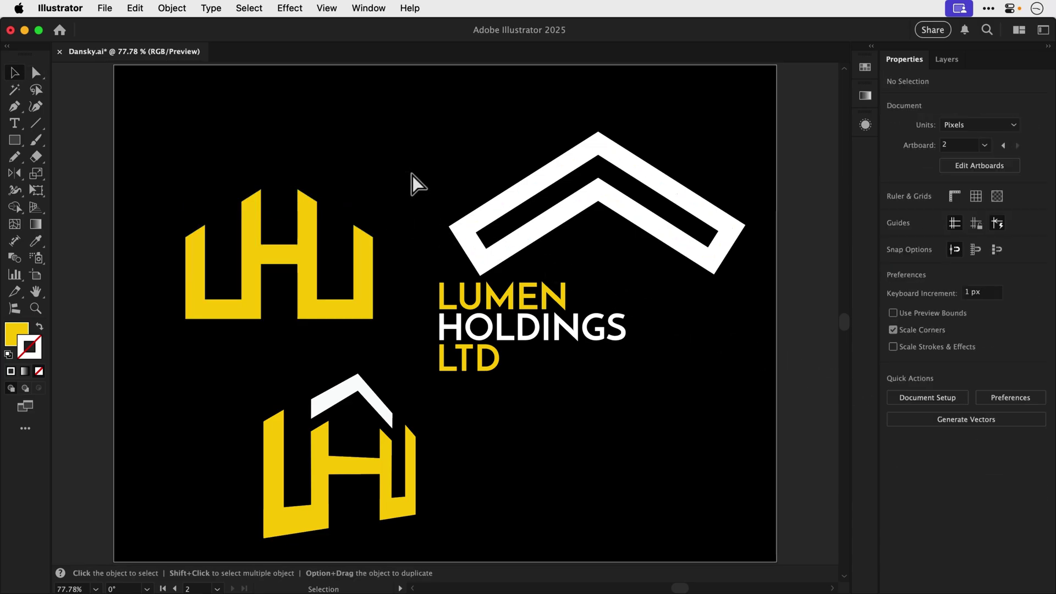
Undo the cuts to restore the white roof, try a Pathfinder cut, and undo it again.
key("super+z")
key("super+z")
key("super+z")
key("super+z")
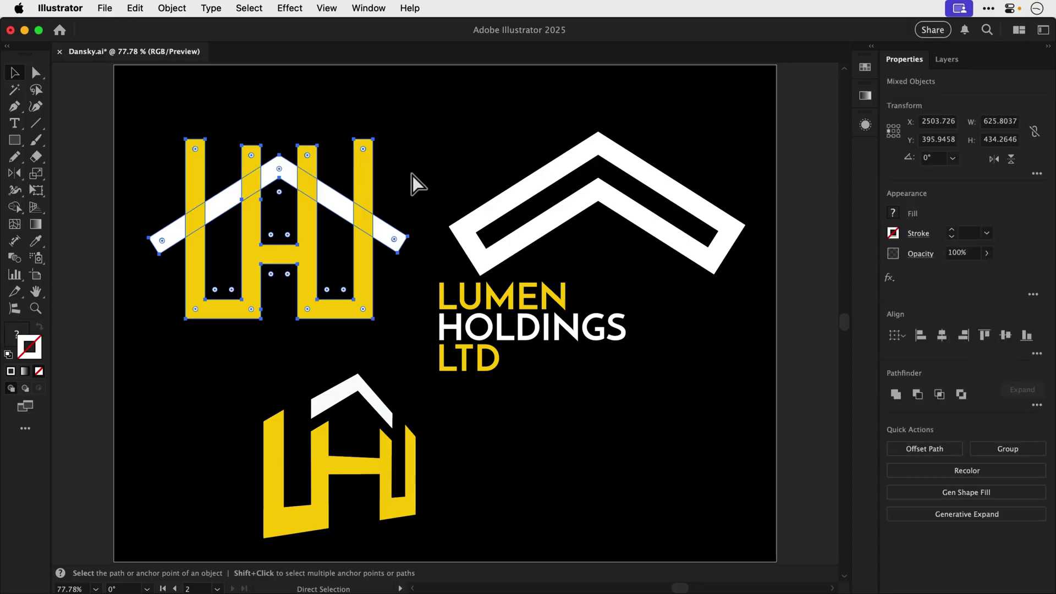
left_click(394, 234)
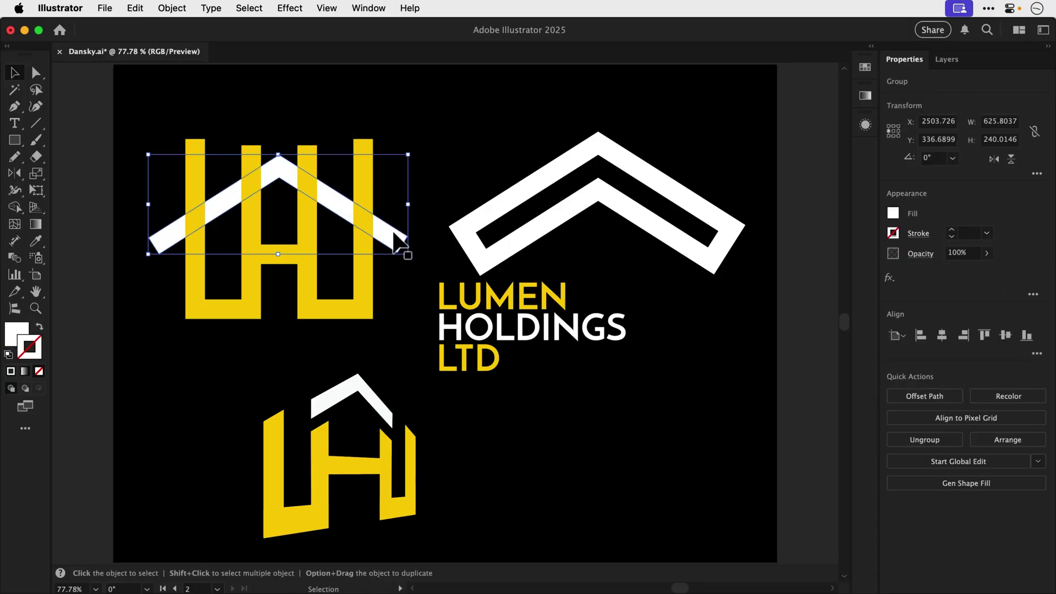
key("shift+super+b")
key("shift+super+z")
key("shift+super+z")
key("a")
key("super+z")
key("v")
left_click(444, 148)
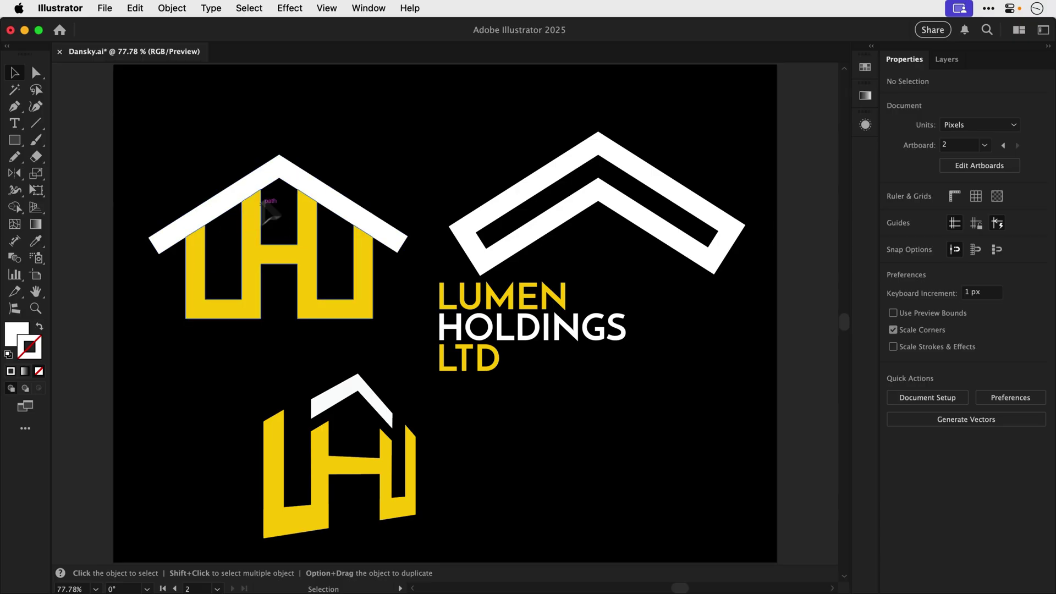
Delete the spare outline chevron and raise the white roof higher above the letters.
key("a")
left_click(497, 209)
key("Delete")
key("v")
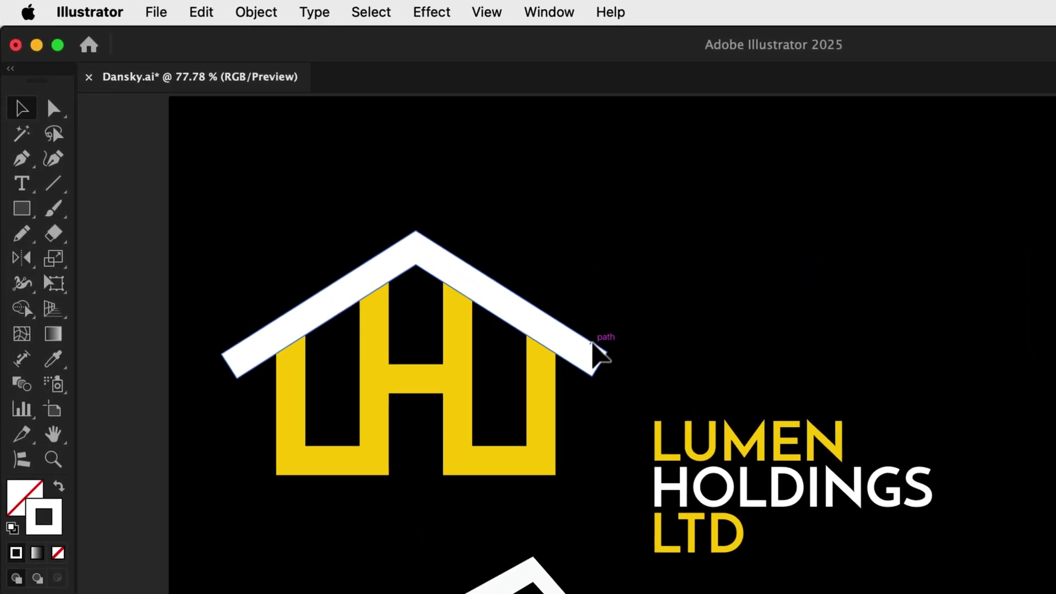
left_click_drag(396, 225, 396, 216)
left_click_drag(594, 323, 592, 306)
Stretch the yellow legs' top anchors up to the roof line, checking in Outline view.
key("a")
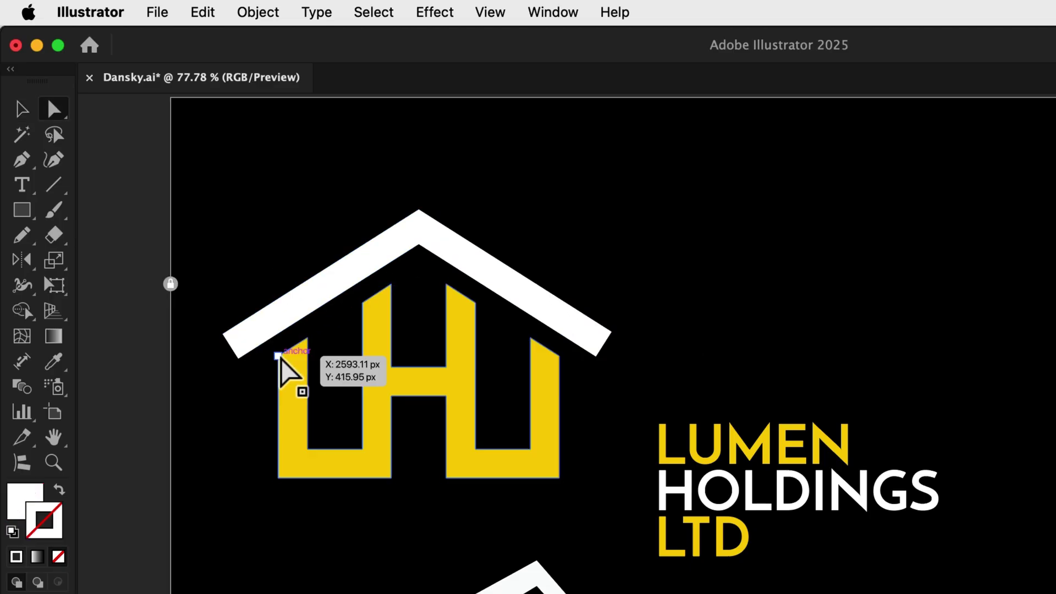
left_click(307, 338)
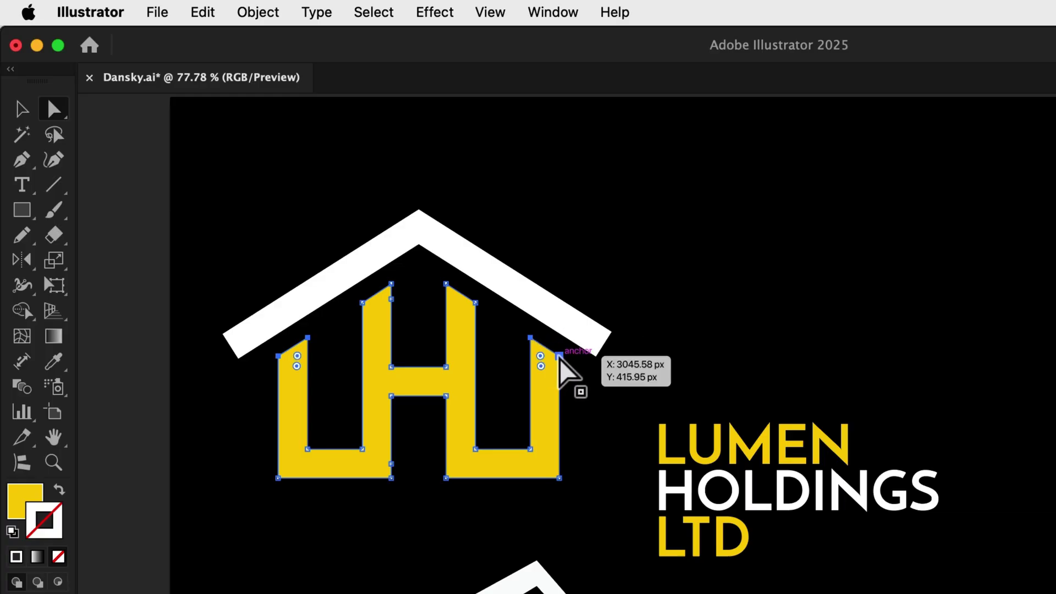
left_click_drag(560, 356, 553, 300)
key("super+y")
key("super+equal")
key("super+equal")
key("super+equal")
key("super+equal")
left_click_drag(239, 434, 241, 420)
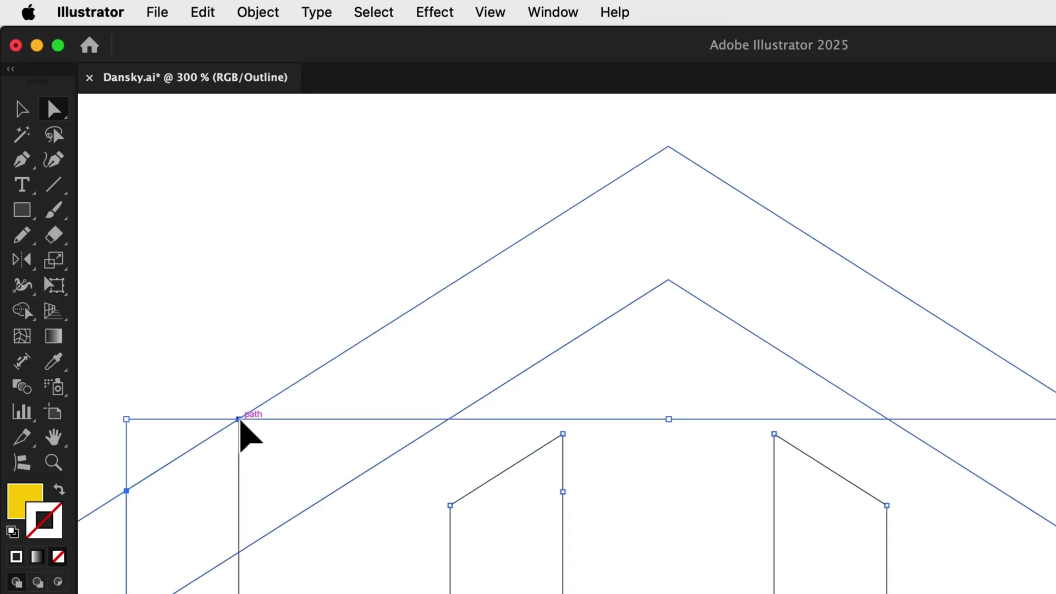
key("super+0")
key("v")
key("super+y")
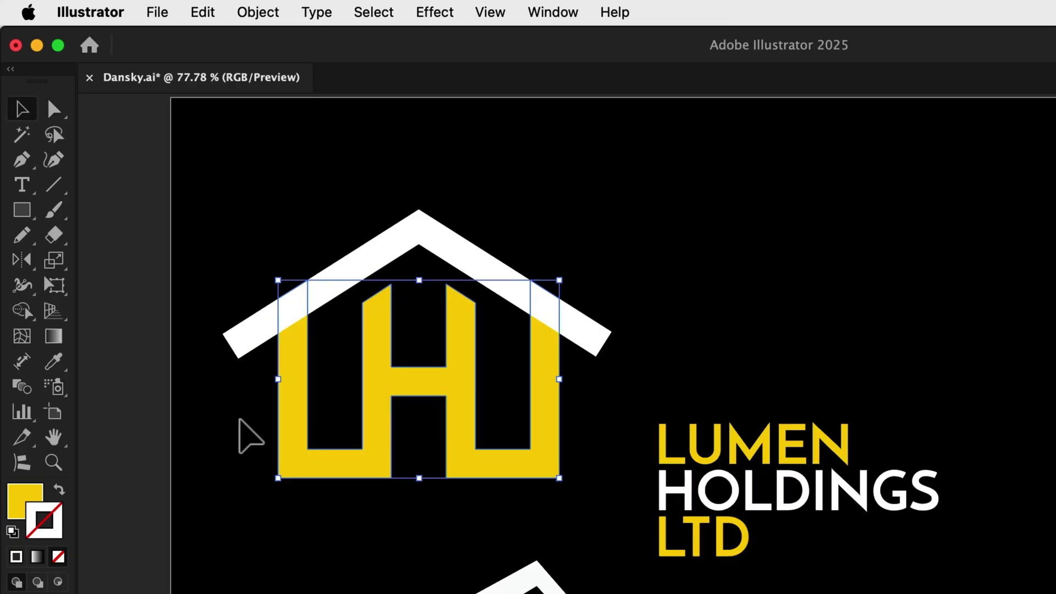
Draw yellow rectangles over both roof ends and align their edges with the H in Outline view.
left_click(240, 420)
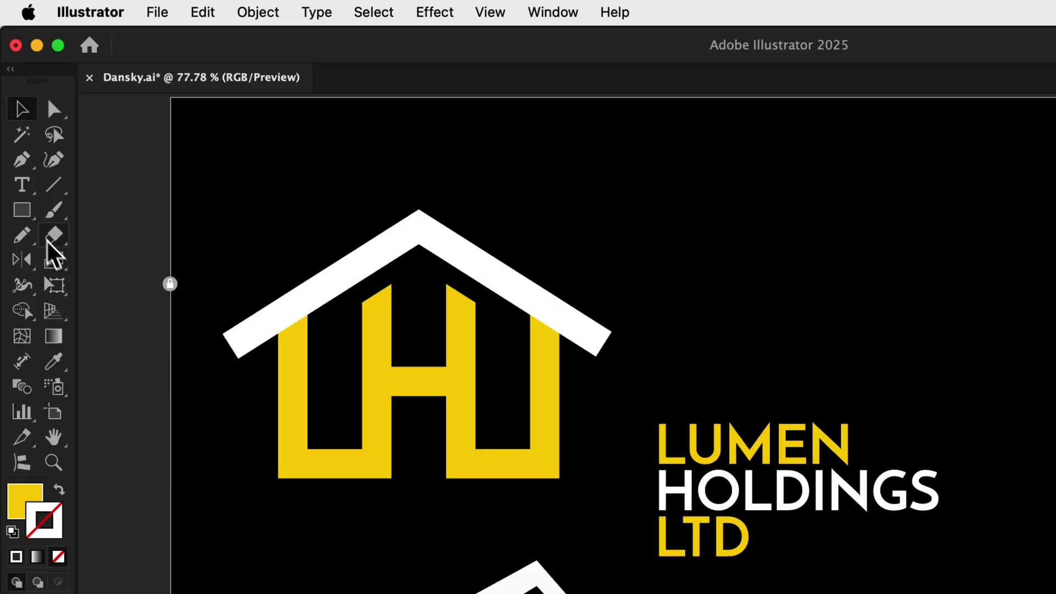
left_click(23, 211)
left_click_drag(205, 186, 363, 396)
key("v")
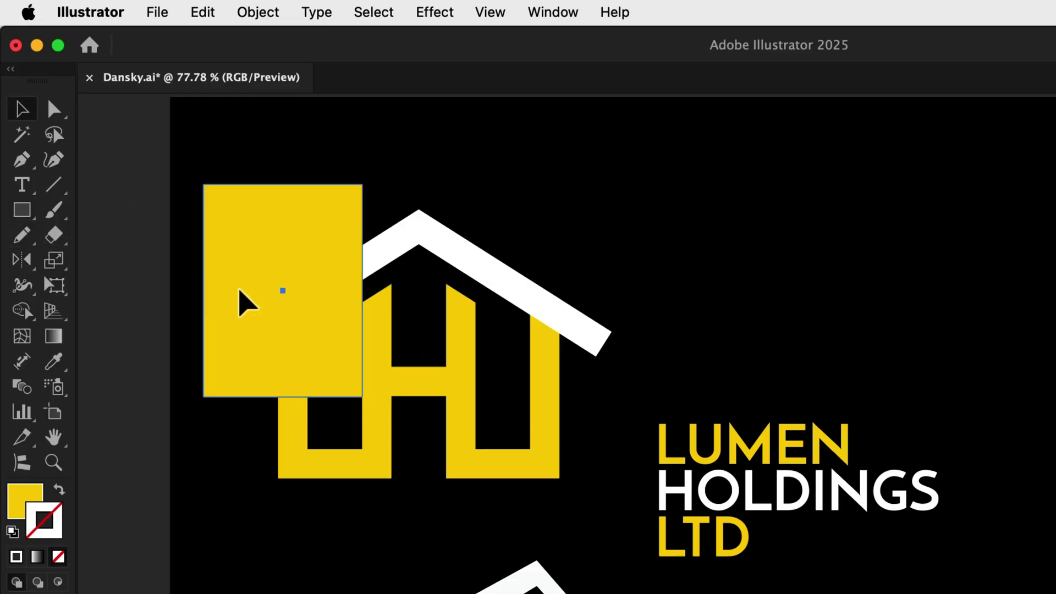
left_click_drag(243, 299, 519, 307)
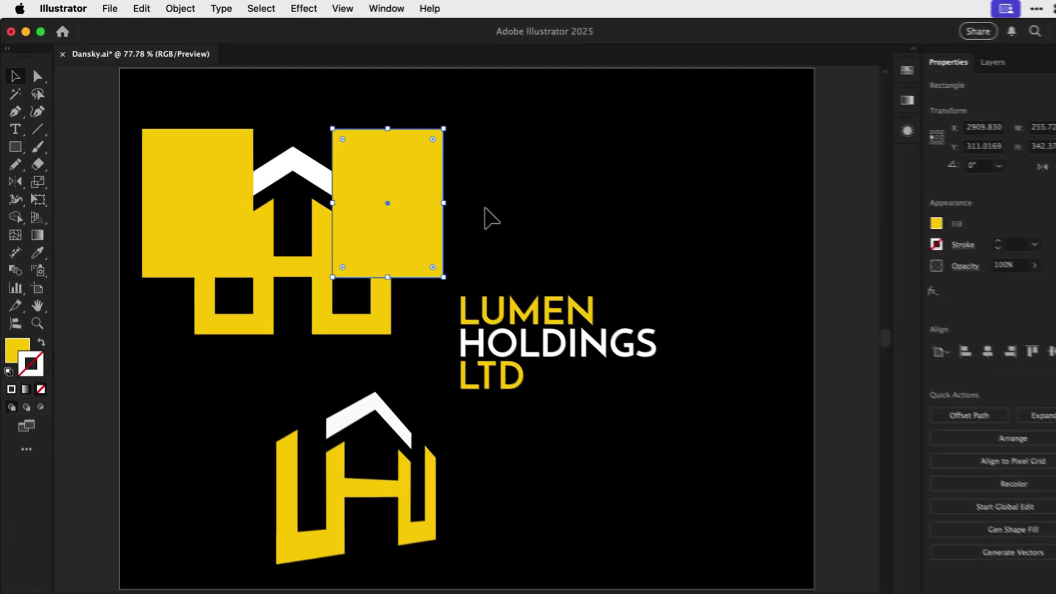
left_click(489, 218)
key("super+y")
key("z")
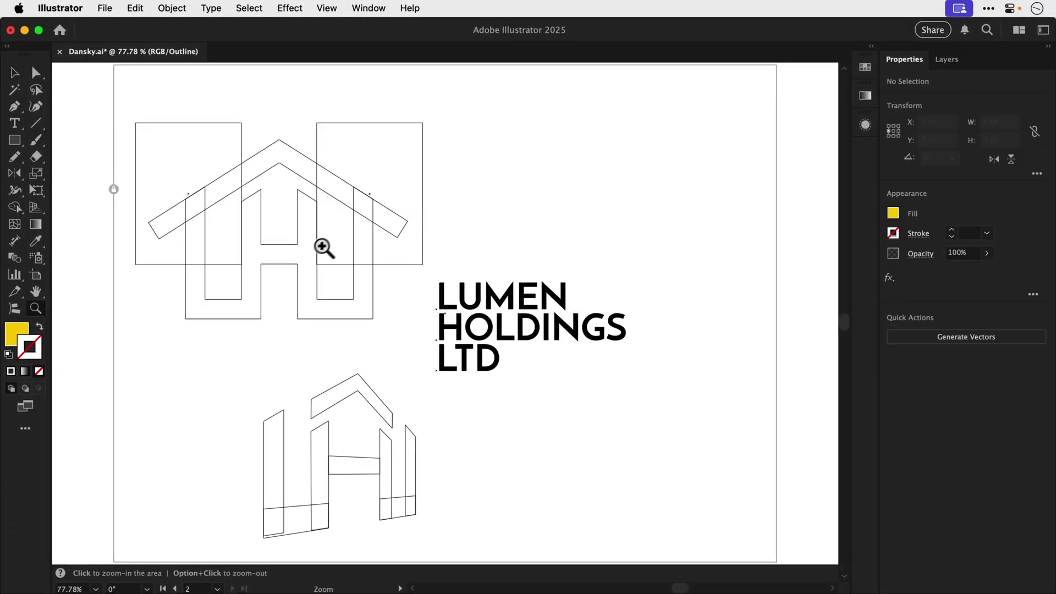
left_click_drag(322, 249, 716, 424)
key("v")
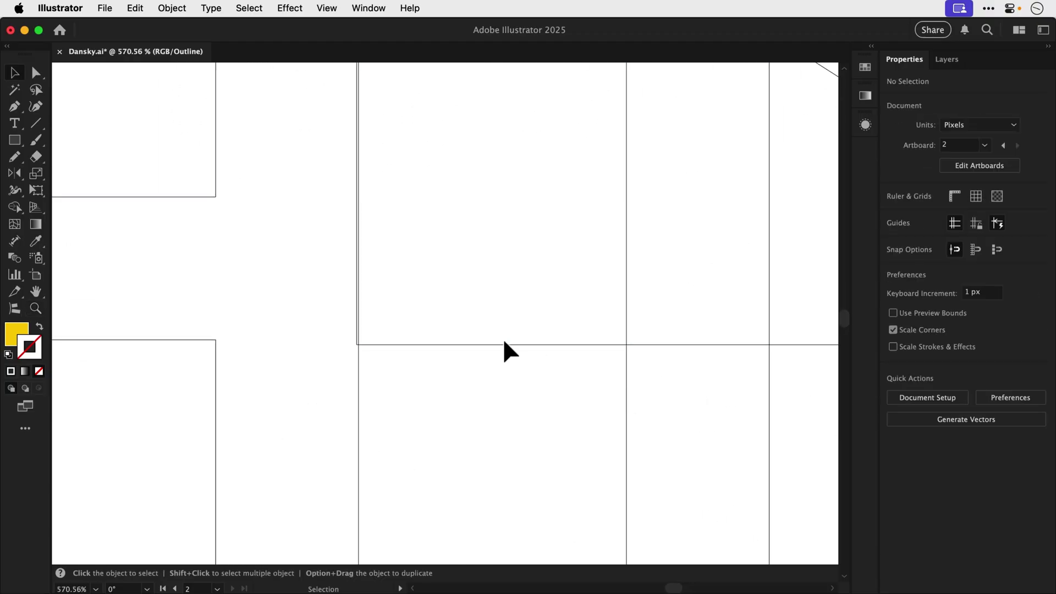
mouse_move(503, 344)
left_mouse_down()
mouse_move(487, 343)
mouse_move(504, 342)
left_mouse_up()
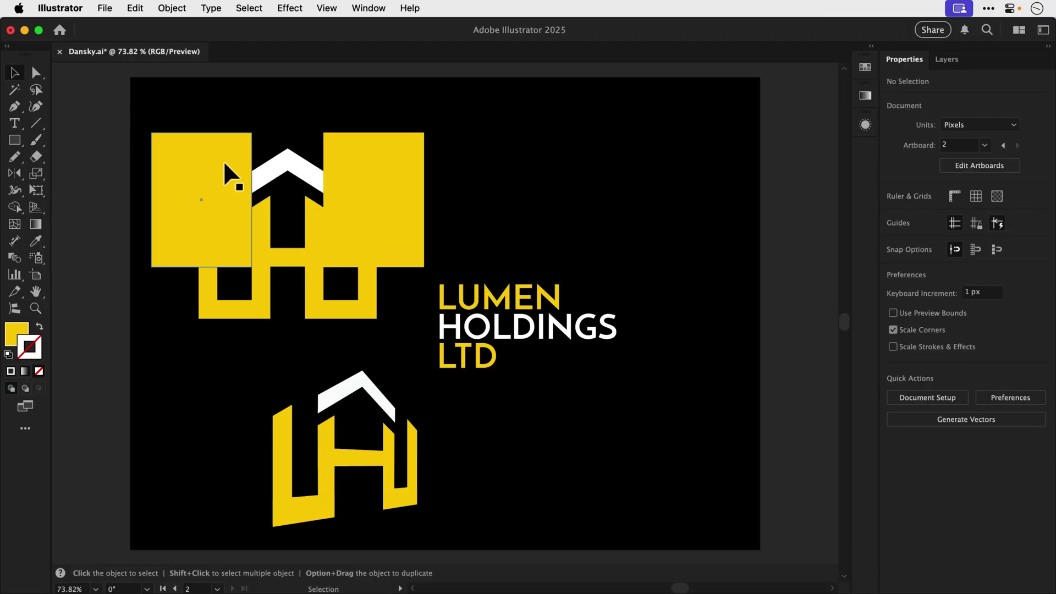
Subtract the left and right rectangles from the roof with Pathfinder Minus Front.
left_click(223, 160)
left_click(263, 175, "shift")
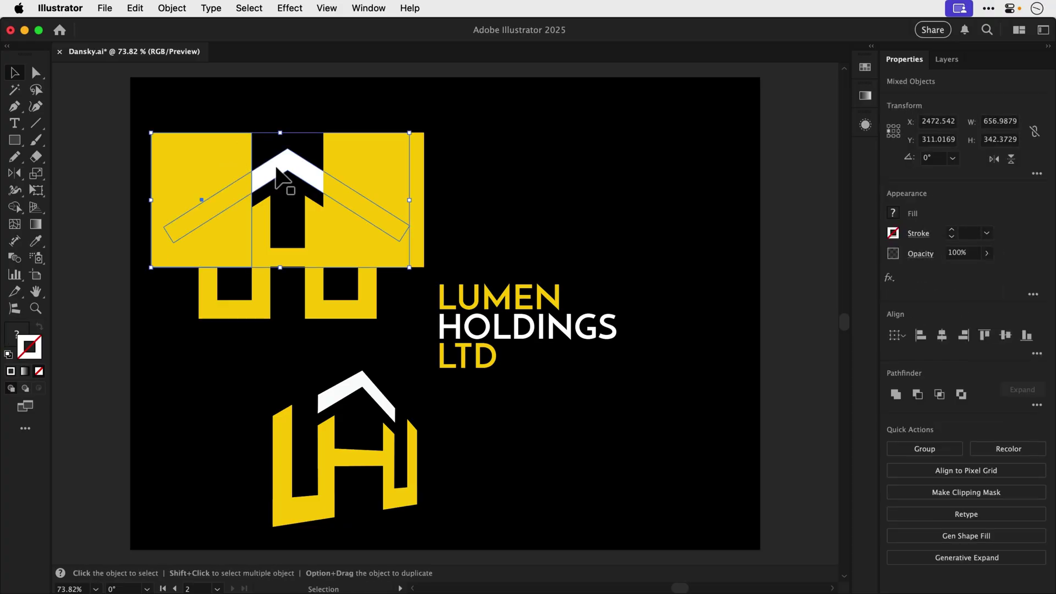
left_click(917, 395)
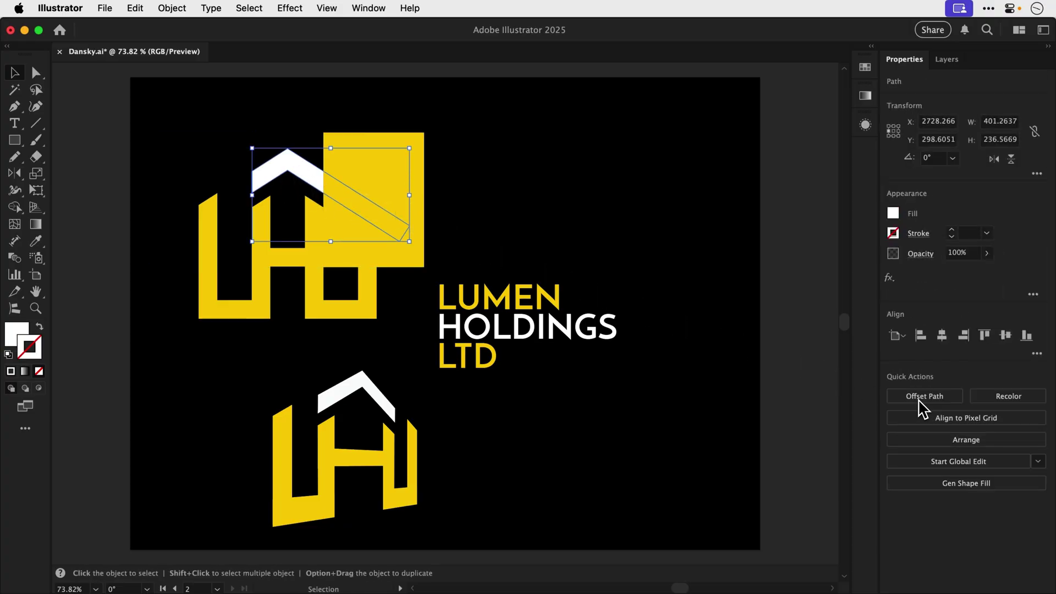
left_click(368, 167, "shift")
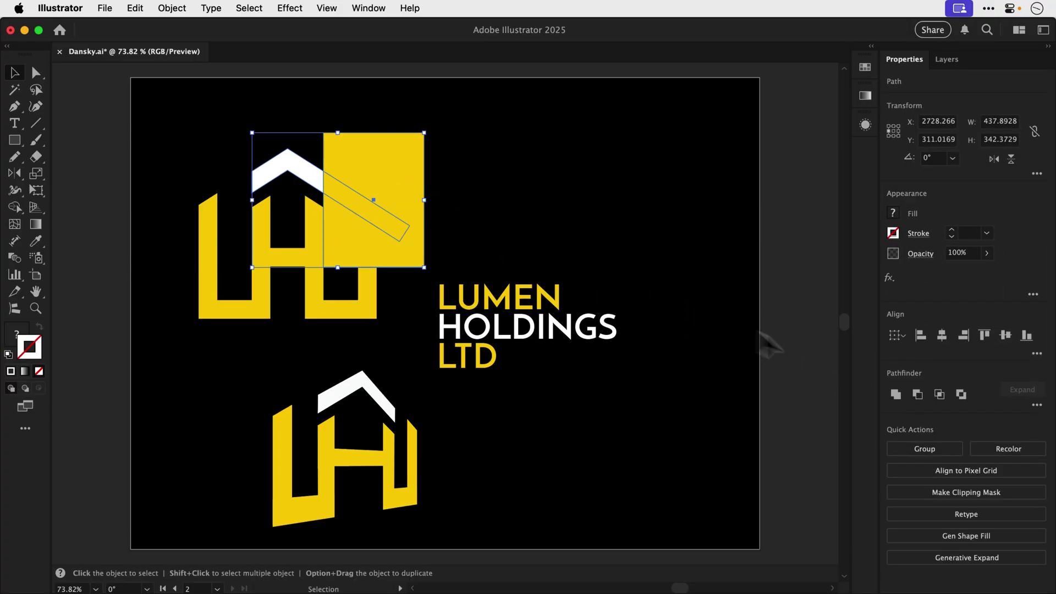
left_click(917, 396)
left_click(417, 123)
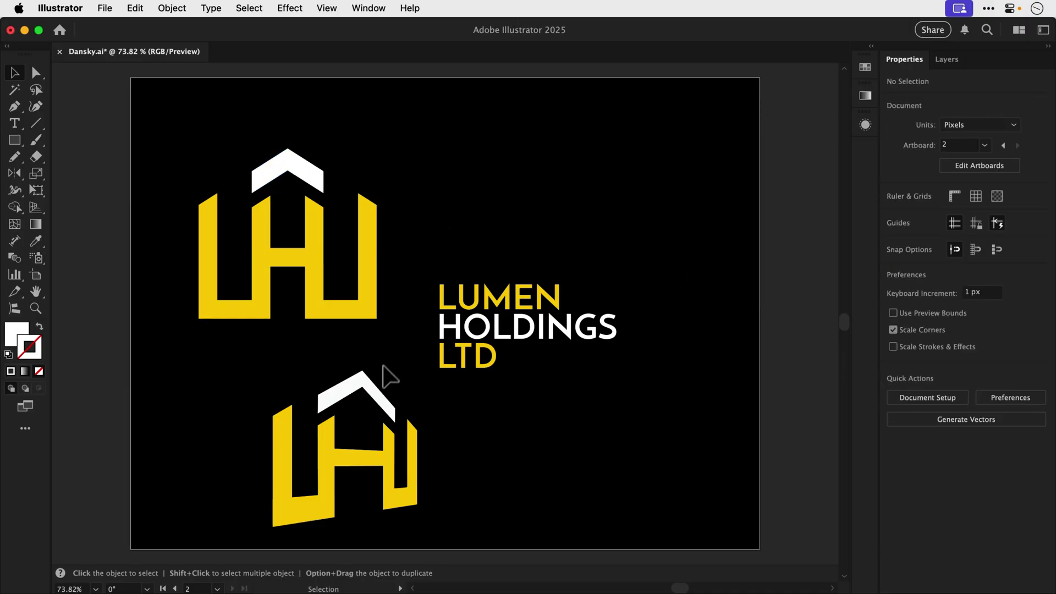
Delete the tilted lower logo, enlarge the LHL mark, and bottom-align it with the LTD text.
left_click(385, 391)
key("Delete")
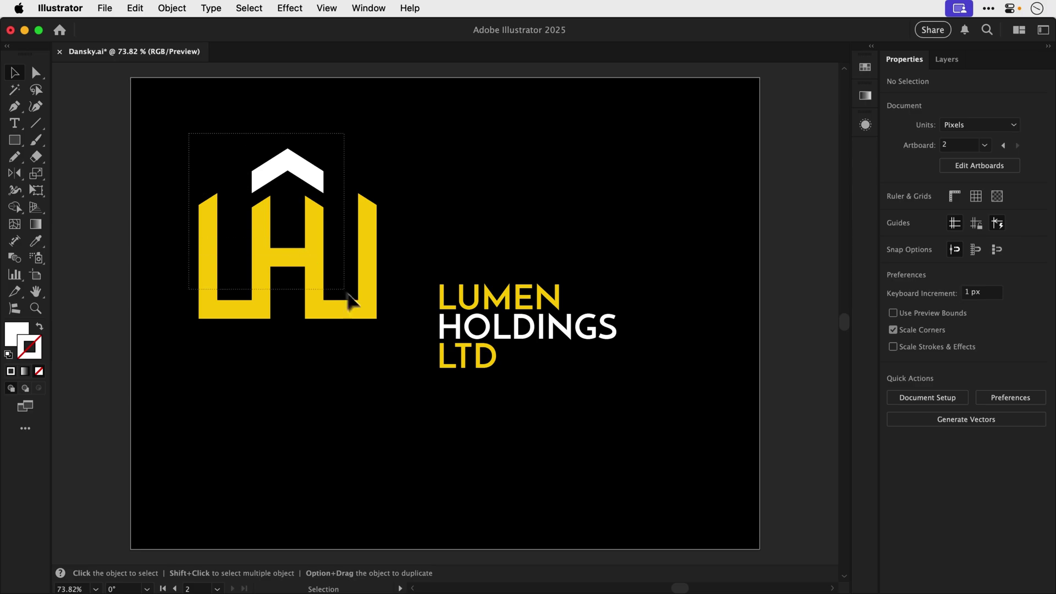
left_click_drag(350, 297, 410, 350)
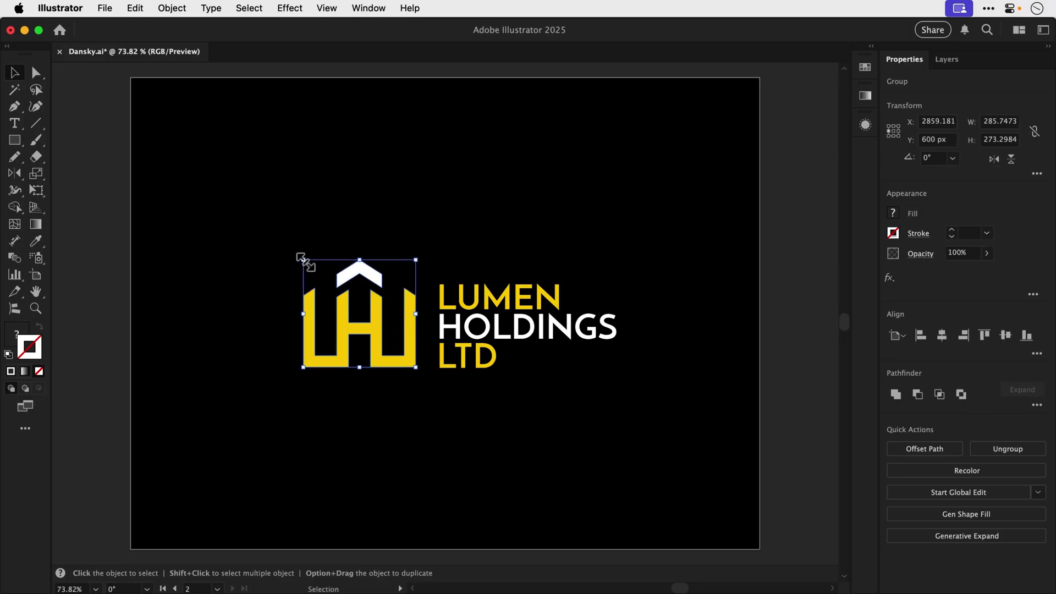
left_click_drag(303, 260, 283, 246)
left_click(462, 361, "shift")
left_click(1027, 337)
left_click(686, 346)
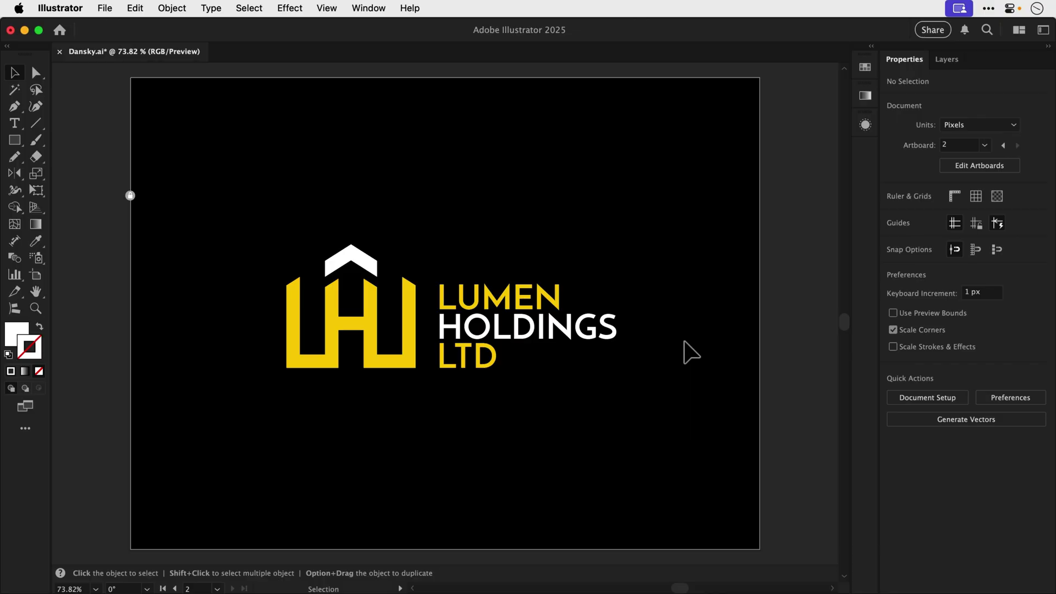
Reposition the mark beside the text and centre-align the copy's text lines.
left_click(405, 320)
left_click_drag(405, 320, 390, 337)
left_click(377, 326)
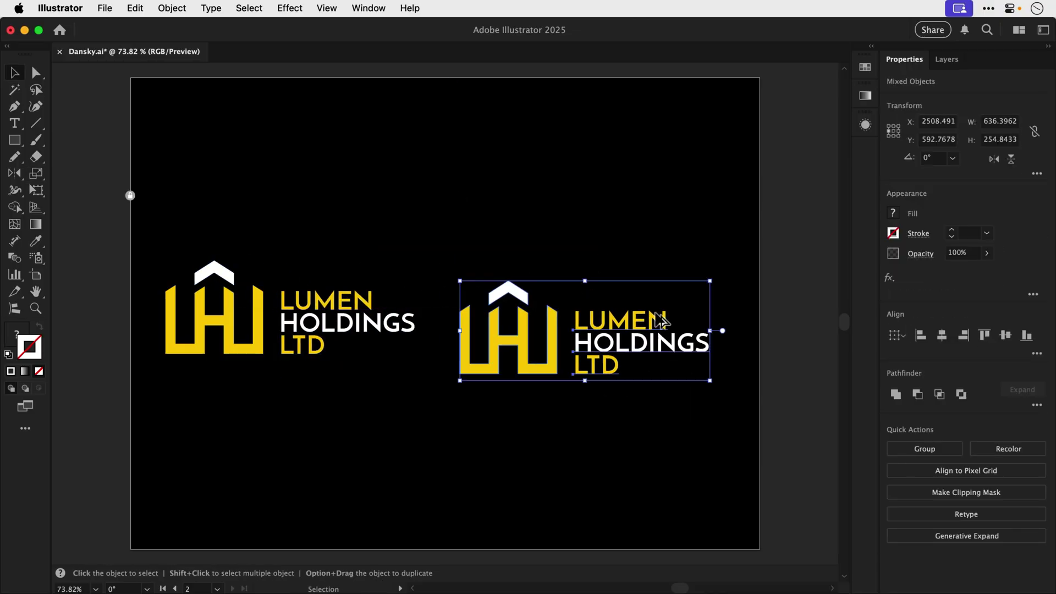
left_click(615, 324)
key("super+shift+c")
Stack the copy's text under its mark and adjust the positions of both logos.
left_click(631, 361)
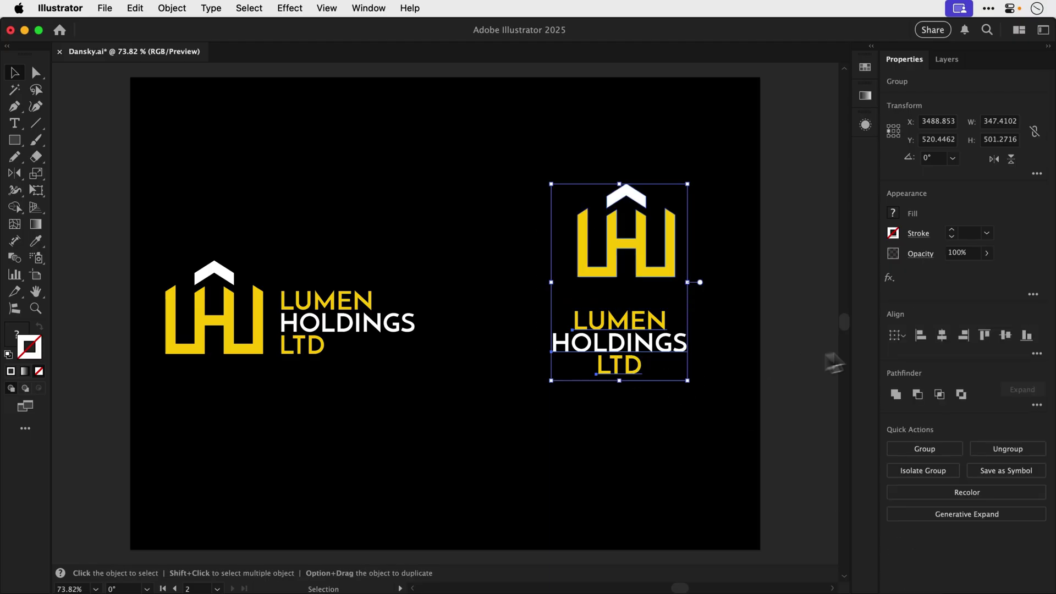
left_click_drag(625, 327, 625, 310)
left_click_drag(542, 99, 715, 439)
left_click_drag(649, 308, 623, 344)
left_click_drag(154, 220, 412, 408)
left_click_drag(349, 330, 385, 330)
left_click(386, 330, "shift")
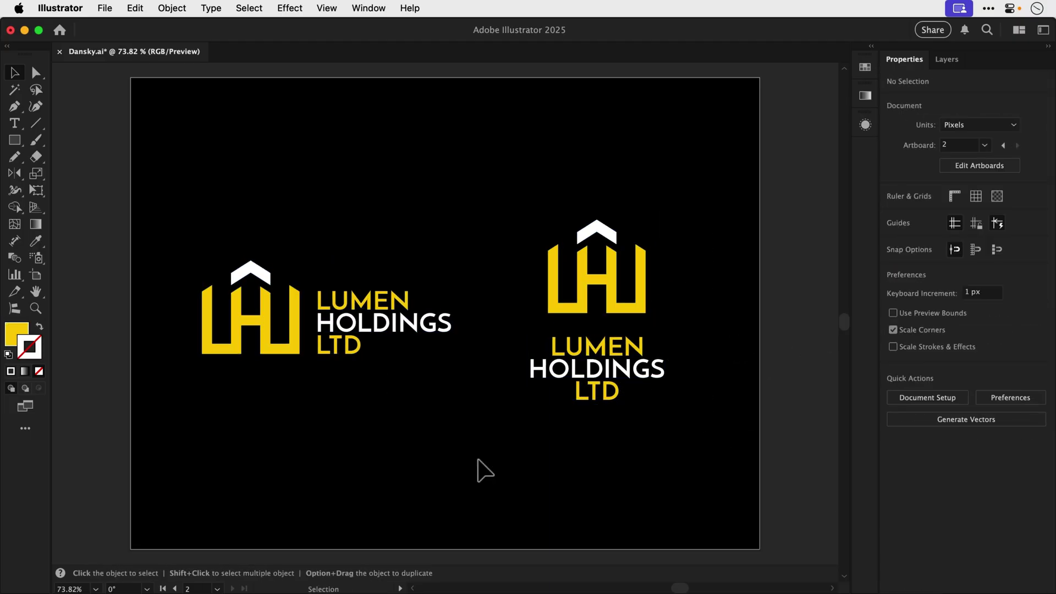
left_click(175, 589)
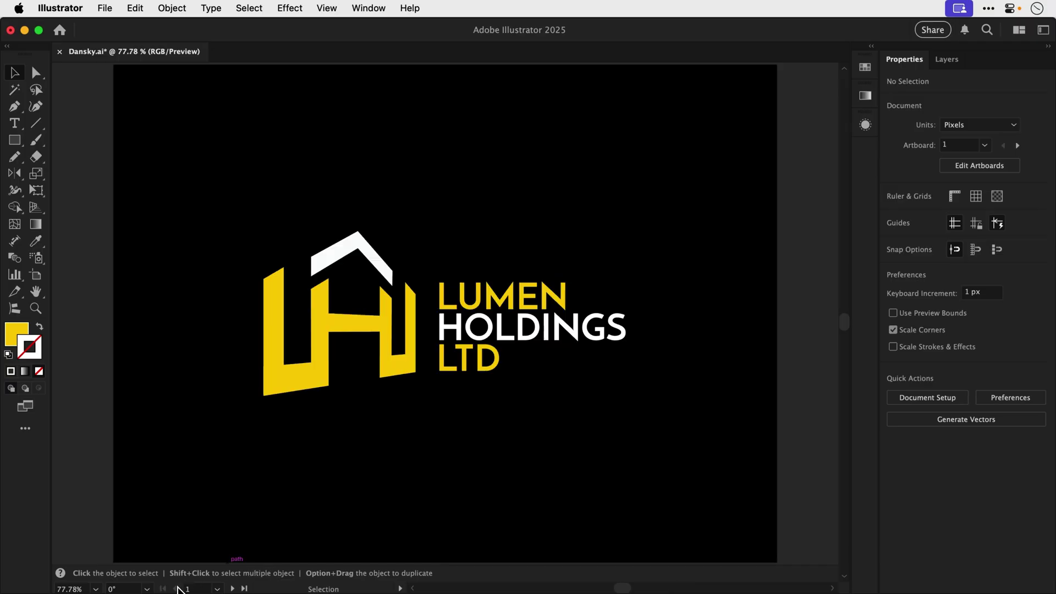
left_click(233, 589)
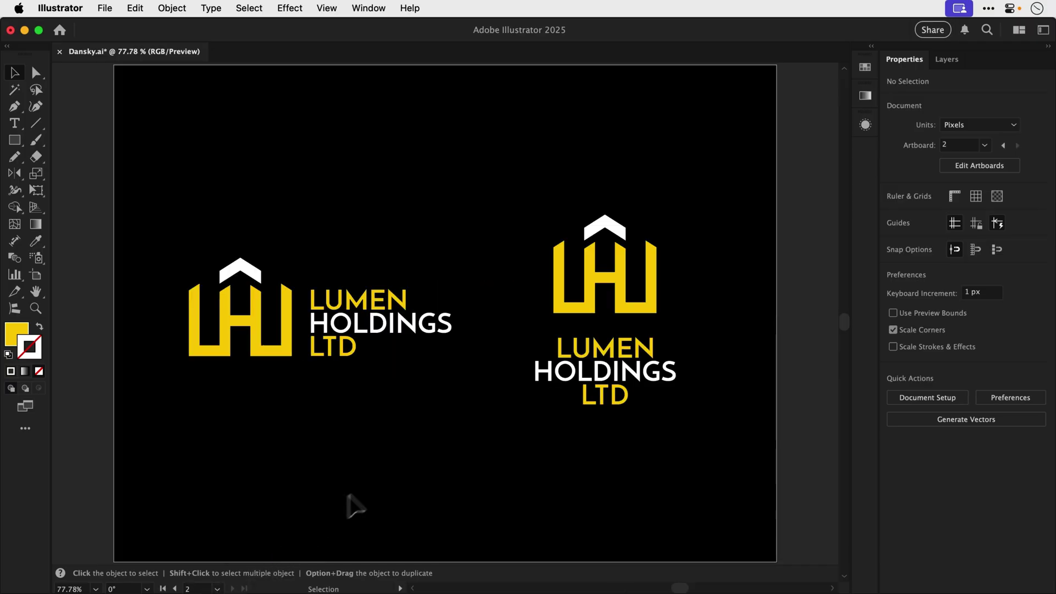